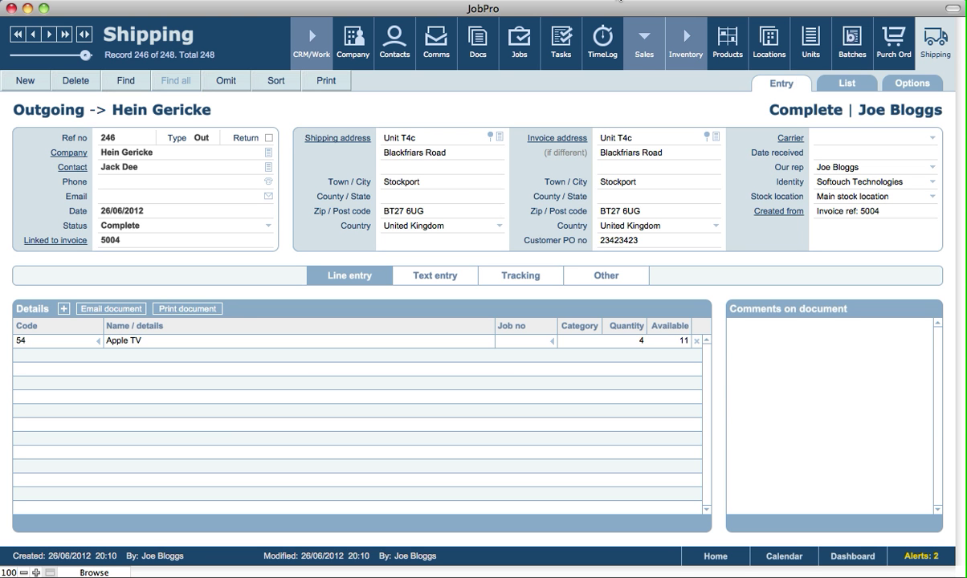
# Step: Create a new purchase order with Apple Store as the supplier
pyautogui.click(893, 47)
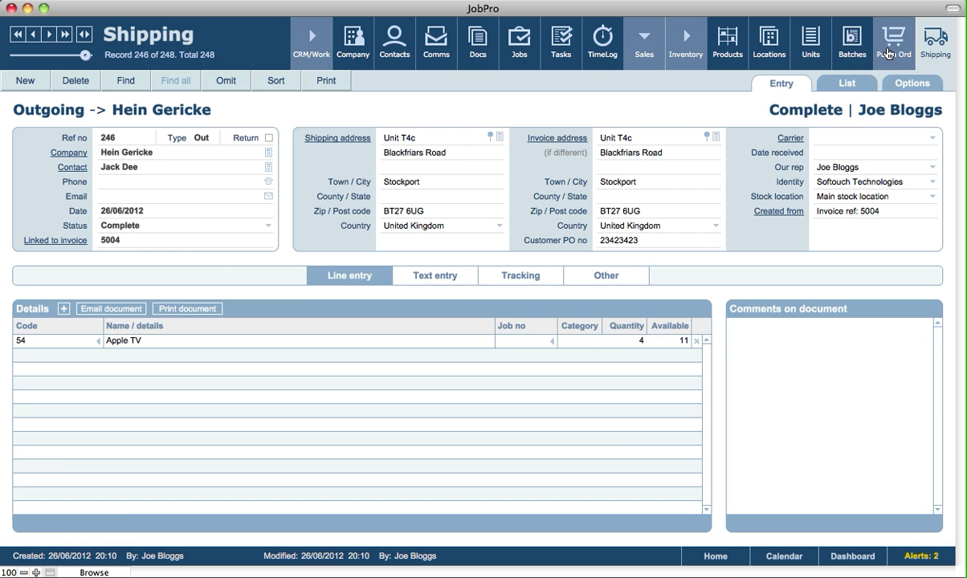
pyautogui.click(306, 284)
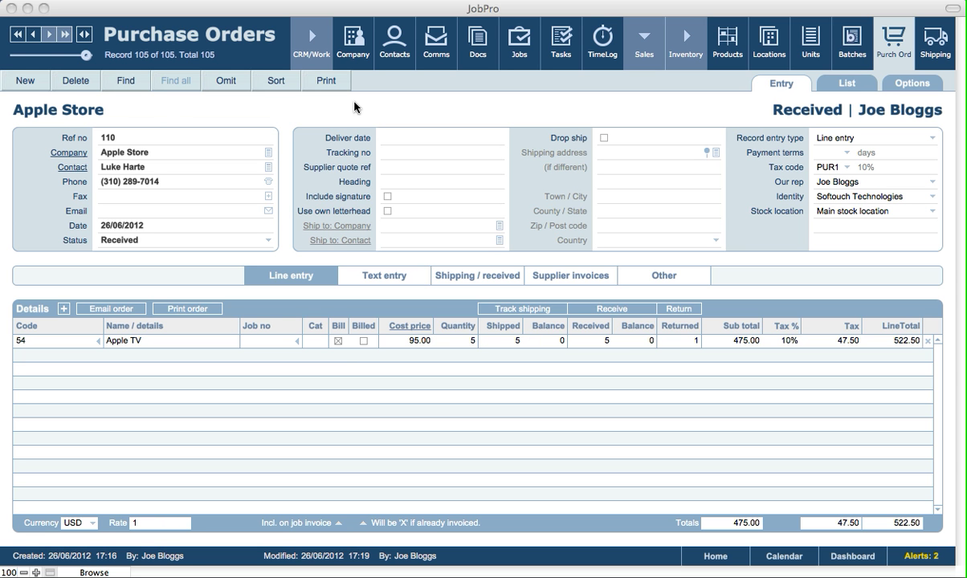
pyautogui.click(26, 82)
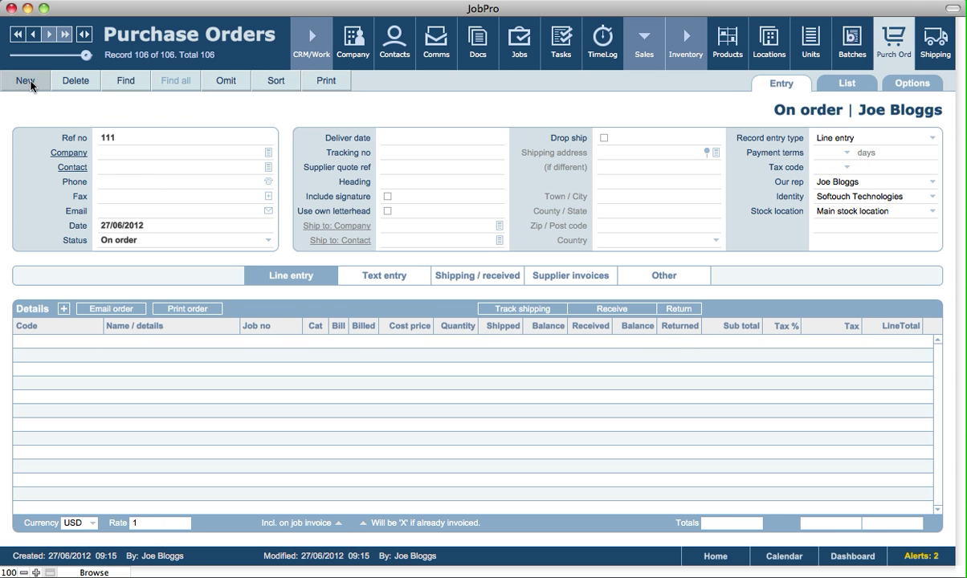
pyautogui.click(269, 155)
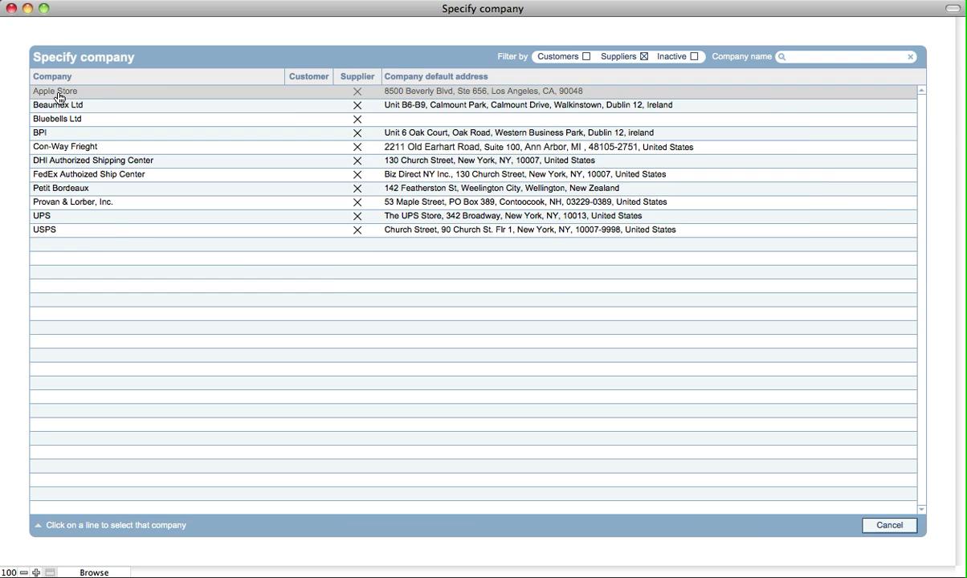
pyautogui.click(52, 92)
# Step: Add the Apple TV product, code 54, to the purchase order with a quantity of 2
pyautogui.click(64, 309)
pyautogui.click(63, 346)
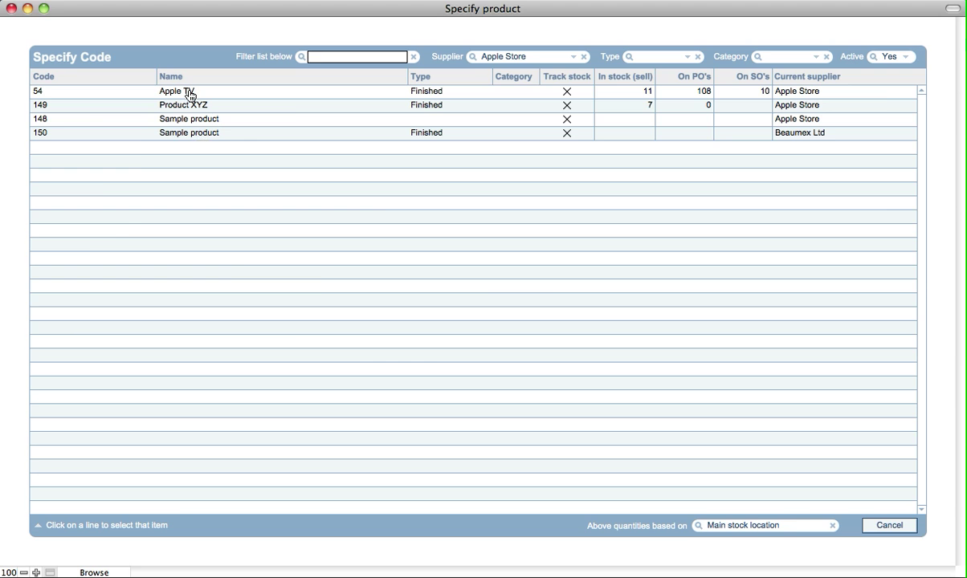
pyautogui.click(190, 94)
pyautogui.click(455, 341)
pyautogui.write('2')
pyautogui.click(448, 311)
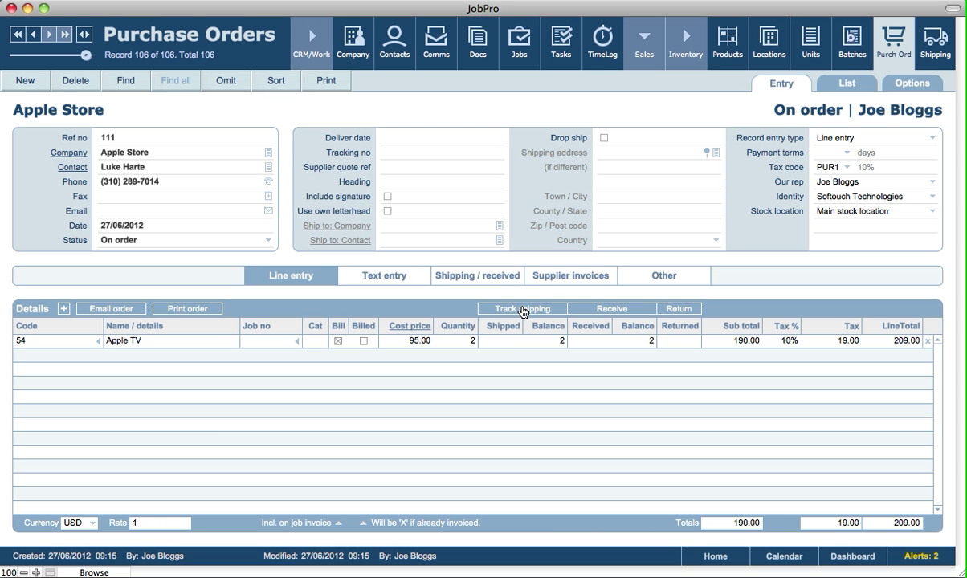
# Step: Create a shipping record to track delivery of 2 units of the Apple TV line
pyautogui.click(501, 341)
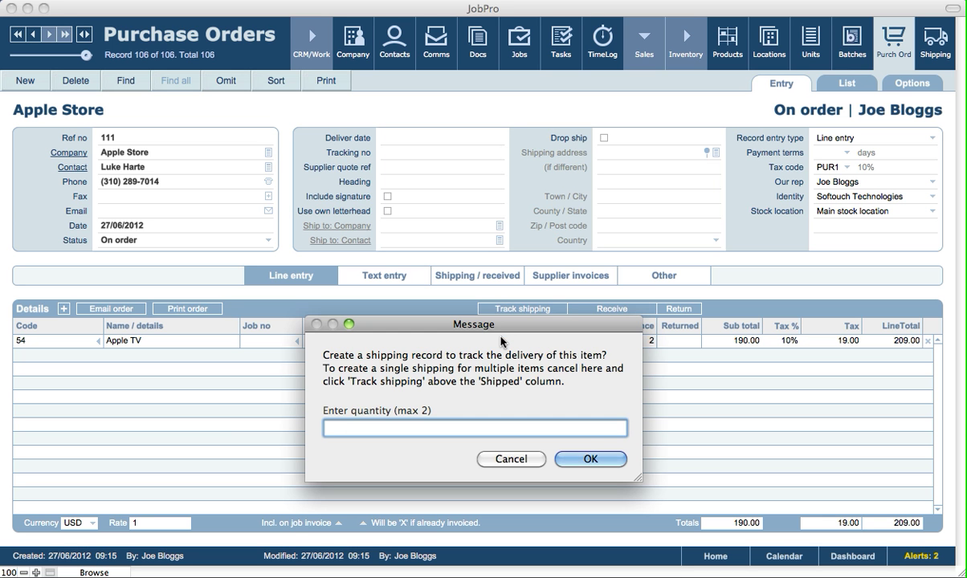
pyautogui.write('2')
pyautogui.click(604, 462)
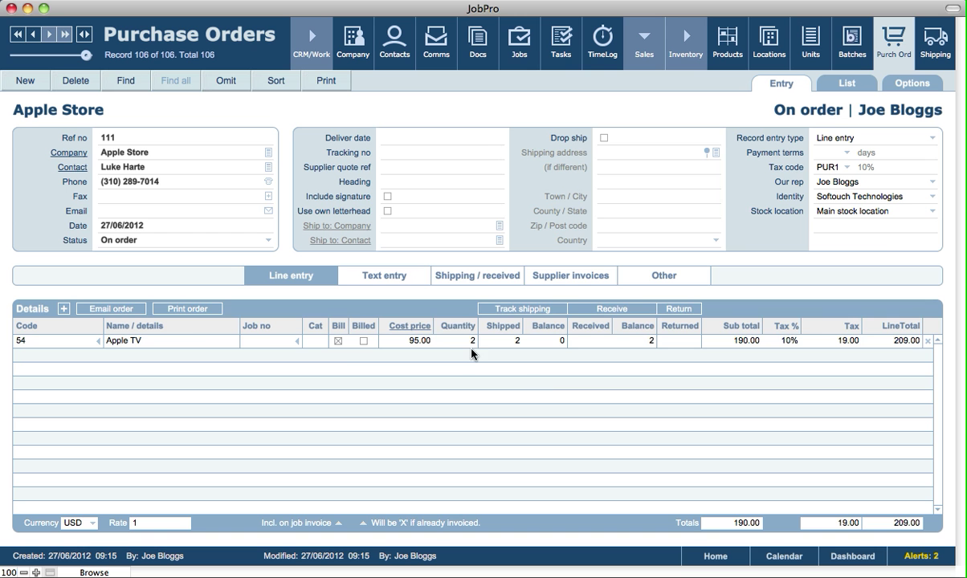
pyautogui.click(465, 277)
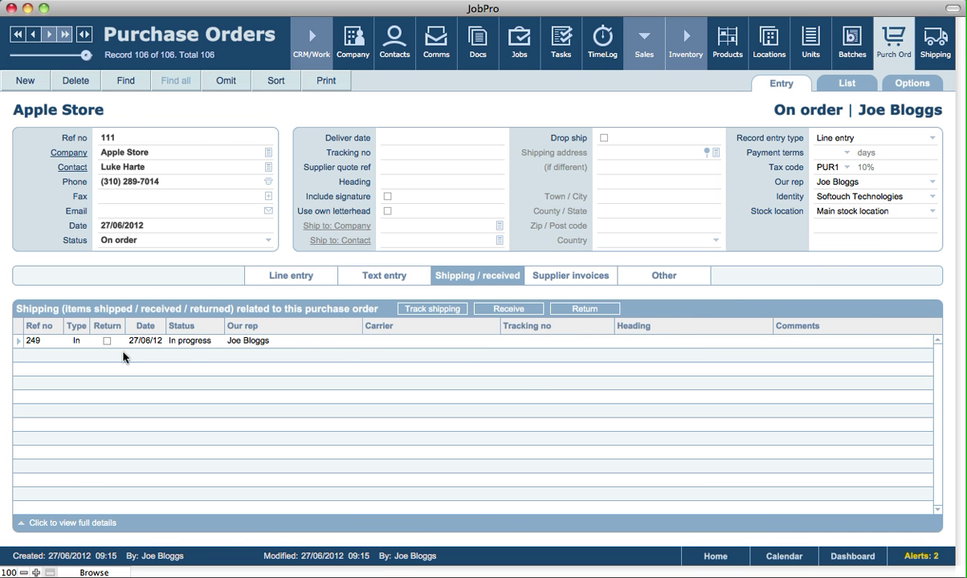
pyautogui.click(18, 341)
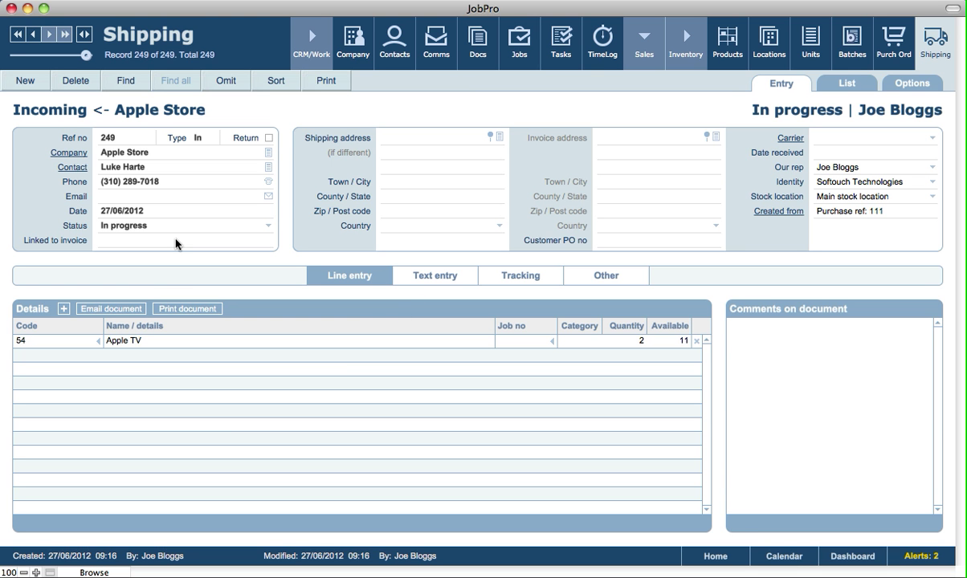
pyautogui.click(537, 277)
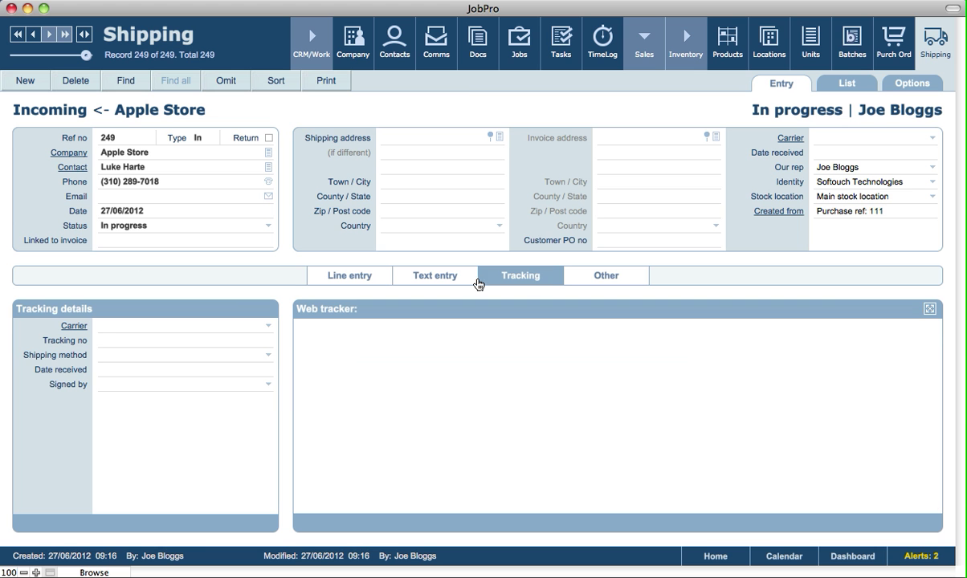
pyautogui.click(110, 331)
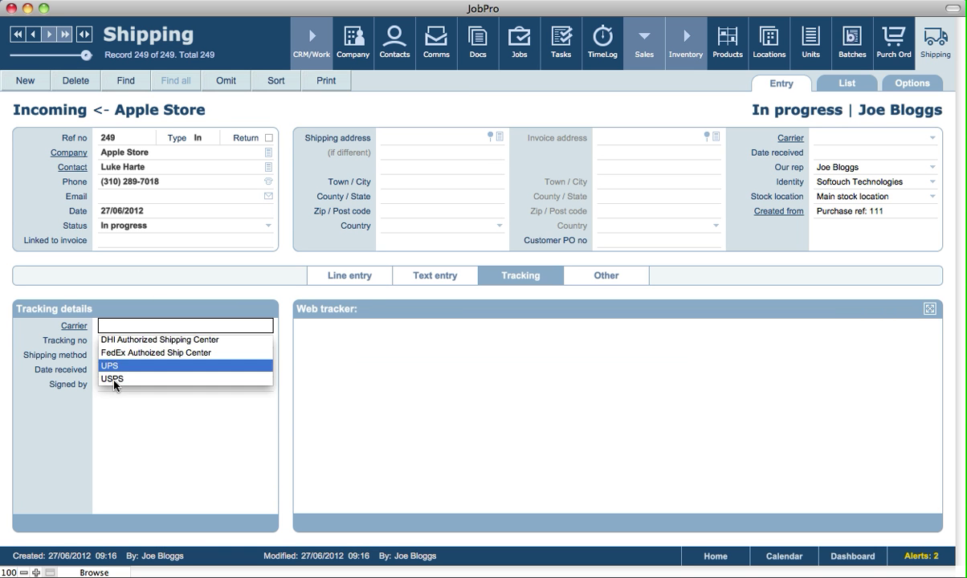
pyautogui.click(113, 366)
pyautogui.click(118, 340)
pyautogui.write('2342342342')
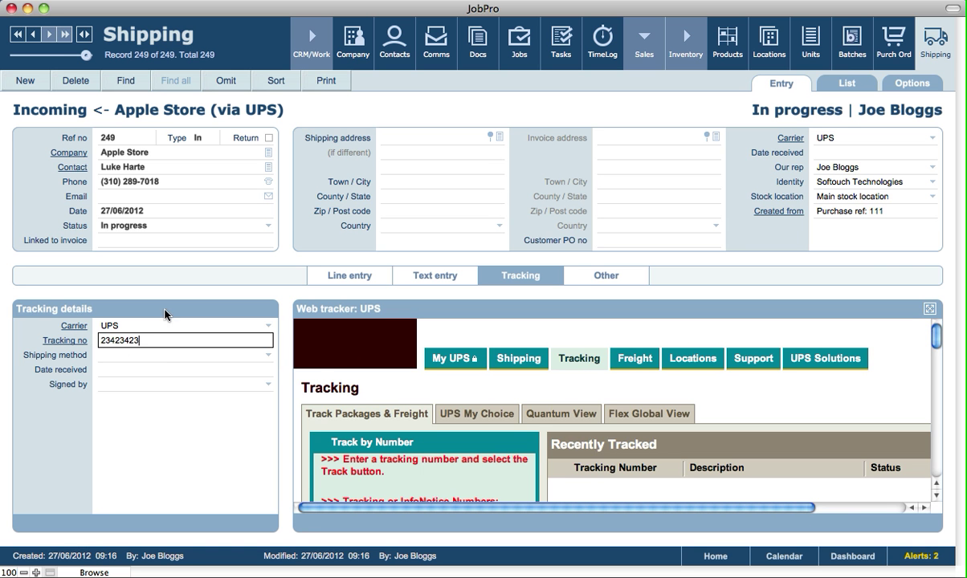
pyautogui.click(160, 280)
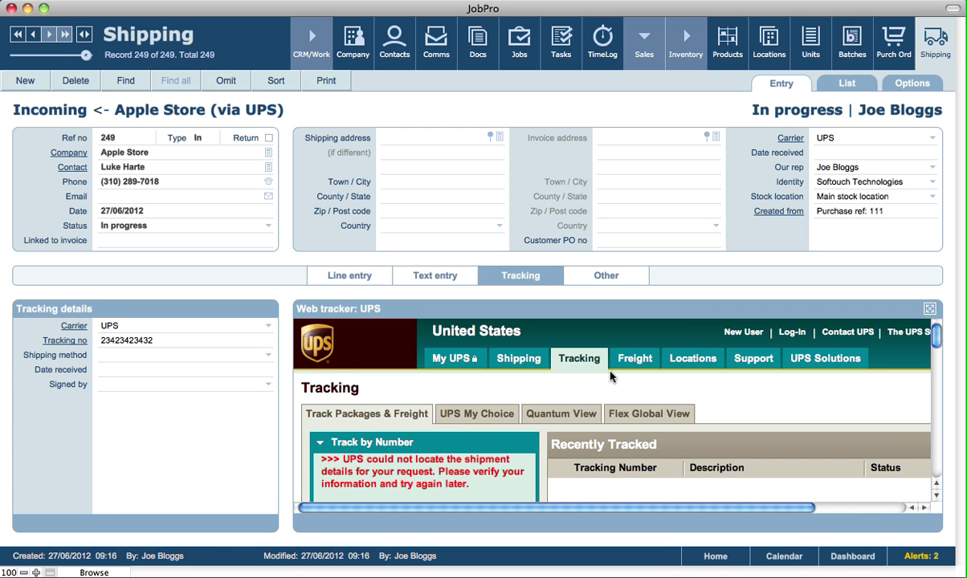
# Step: View the UPS web tracker at full size and return to the shipping record's line entry
pyautogui.click(930, 312)
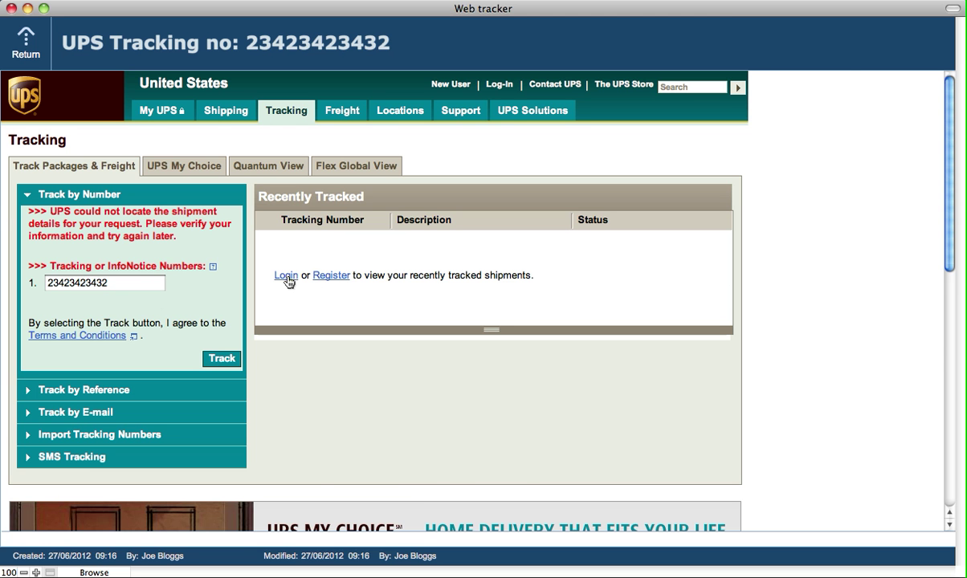
pyautogui.click(32, 54)
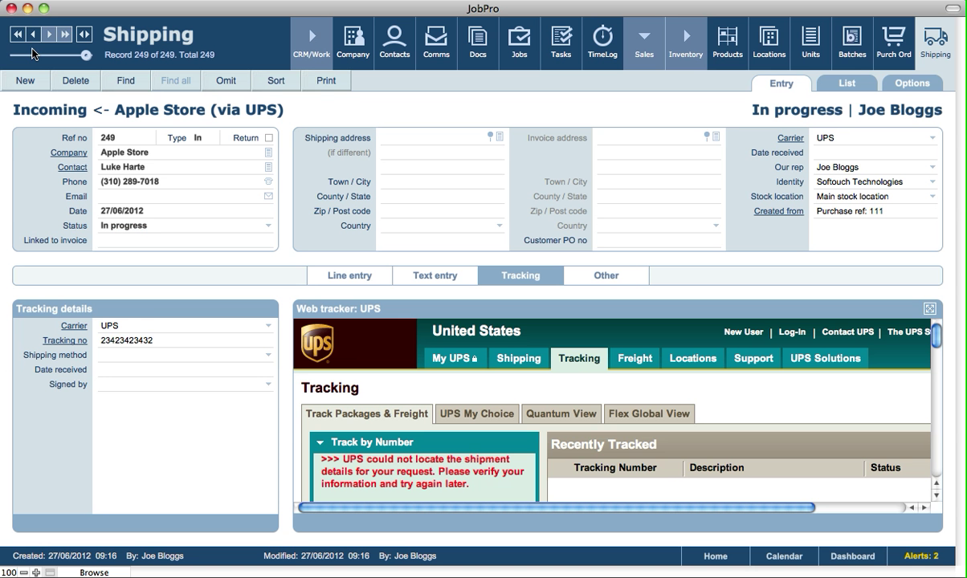
pyautogui.click(358, 279)
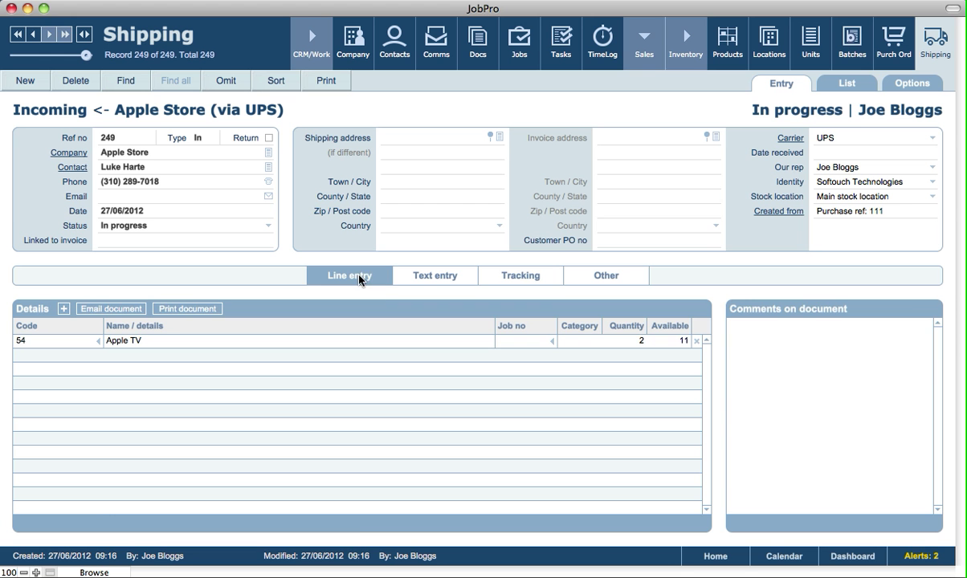
# Step: Set the incoming shipment to Complete, generating serial numbers from 548104 at length 10 and marking the purchase order as Received
pyautogui.click(136, 226)
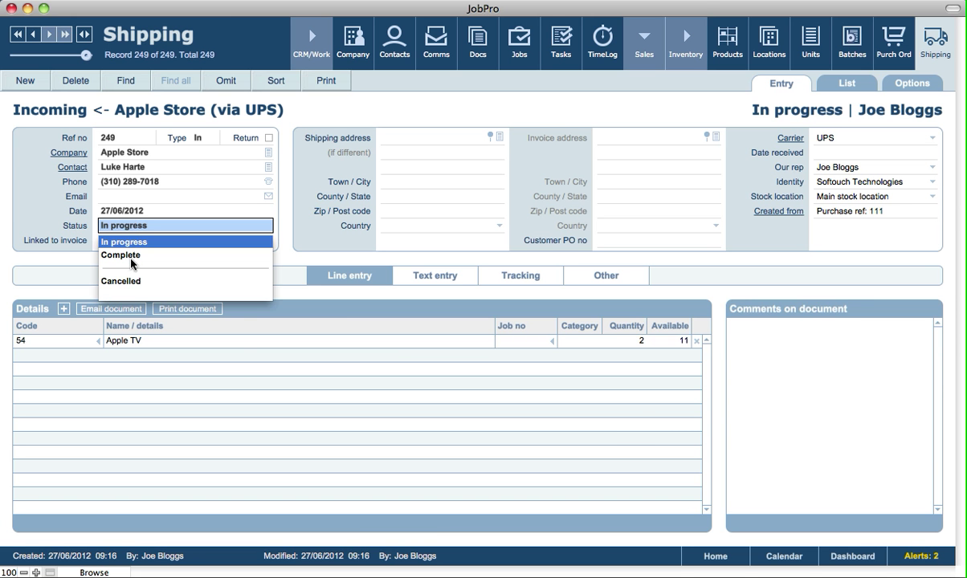
pyautogui.click(133, 256)
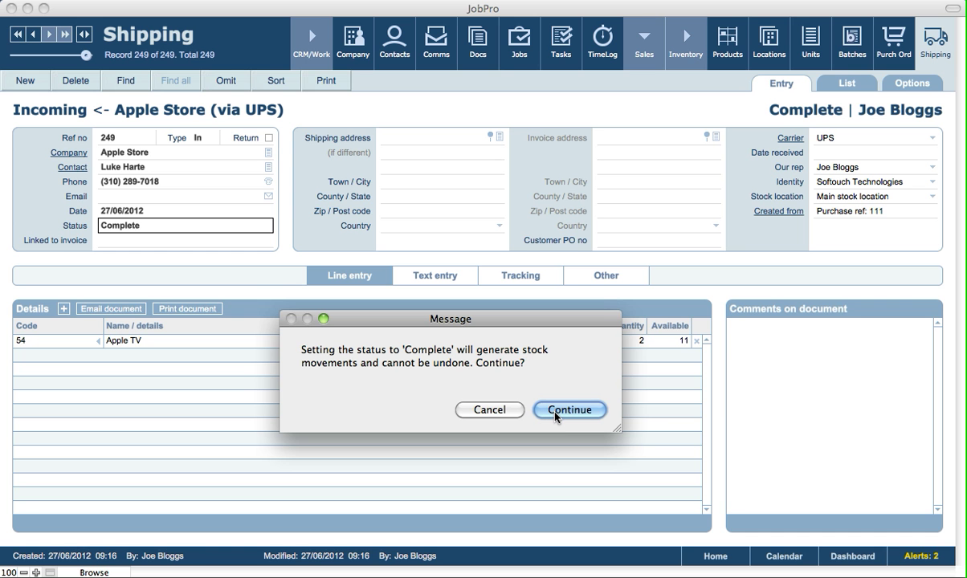
pyautogui.click(553, 412)
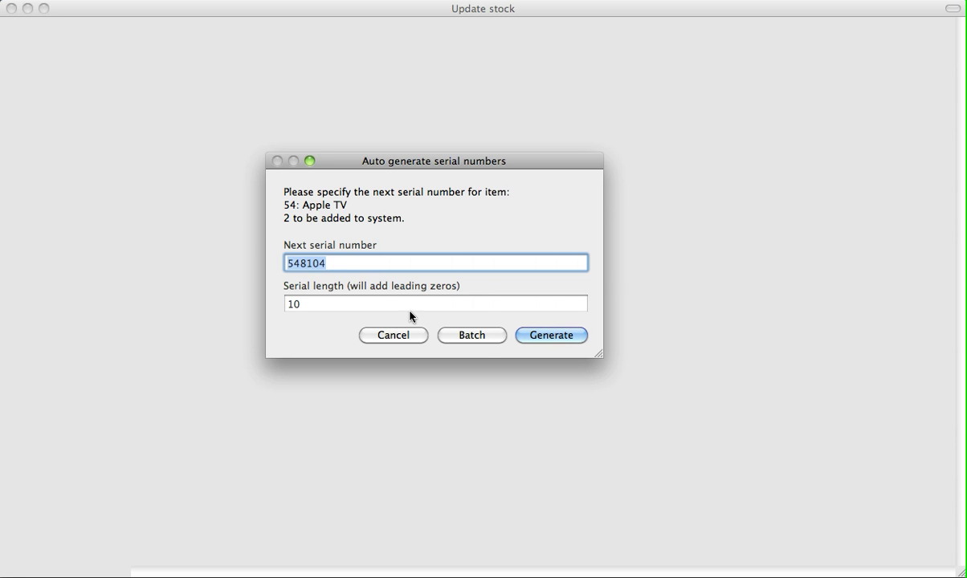
pyautogui.click(575, 338)
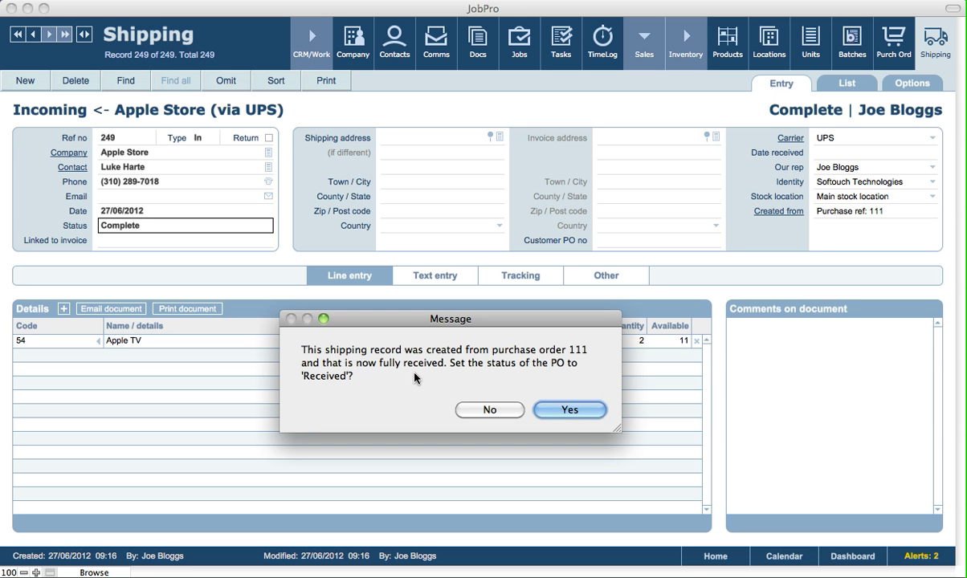
pyautogui.click(575, 412)
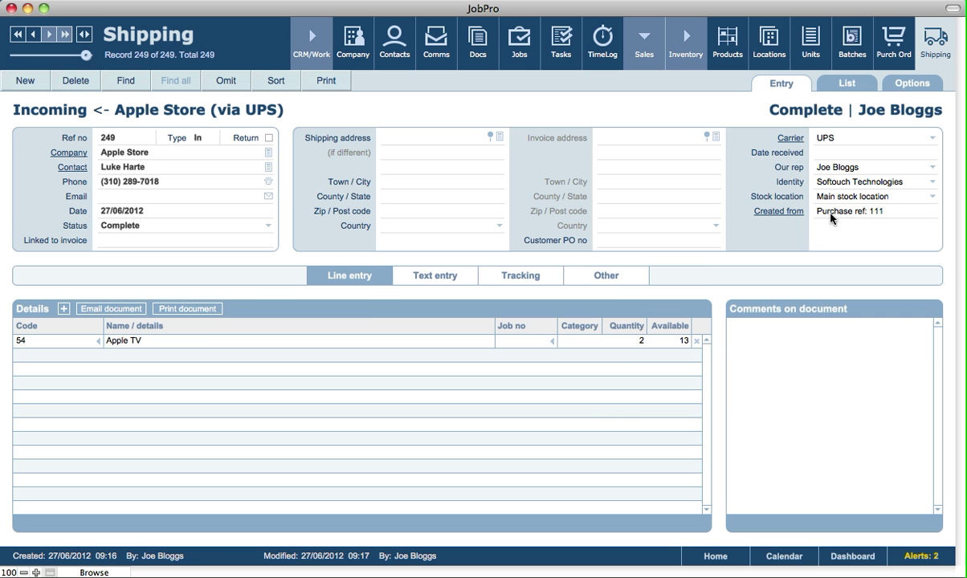
# Step: Open the purchase order this shipment was created from and check its status and line's shipped and received quantities
pyautogui.click(776, 212)
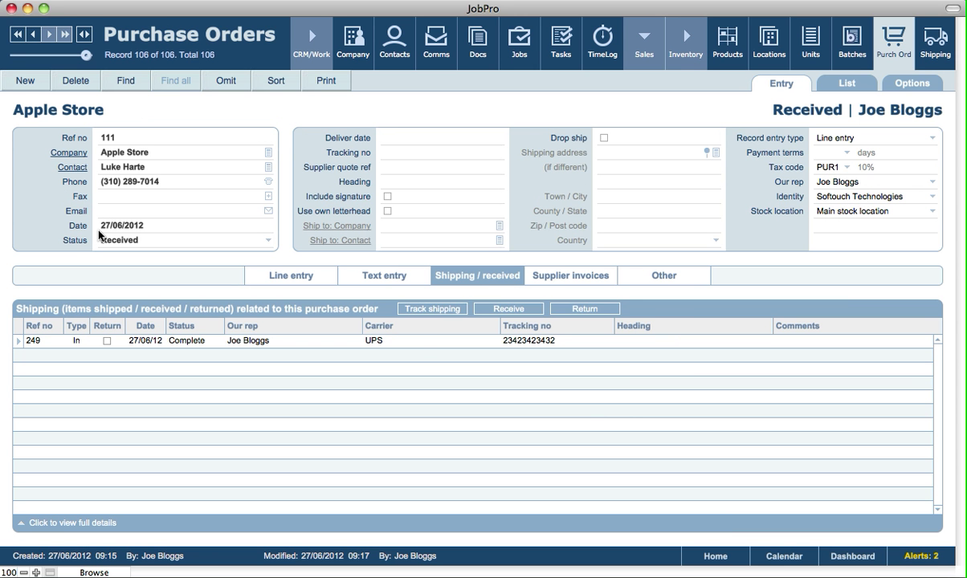
pyautogui.click(311, 279)
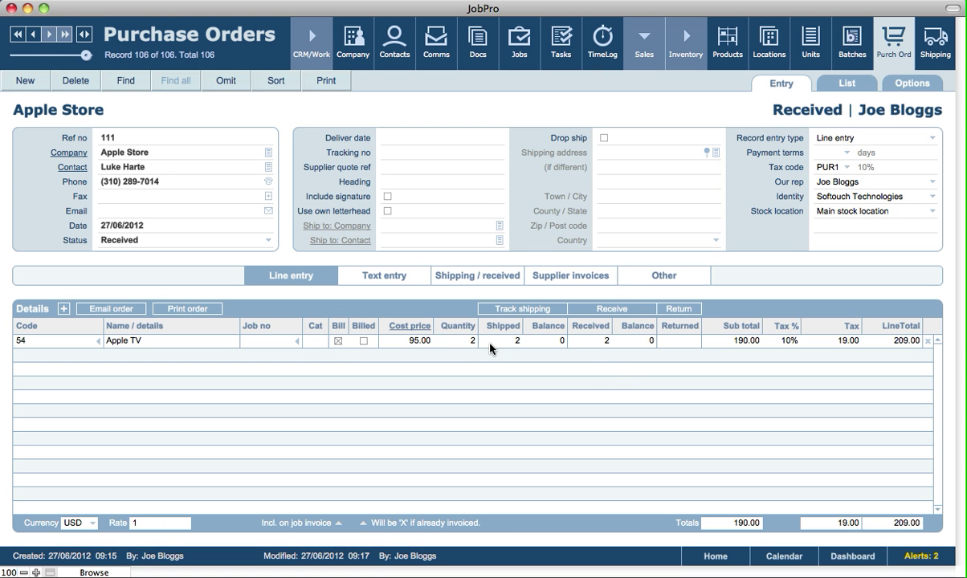
pyautogui.moveTo(495, 346)
pyautogui.click(930, 44)
pyautogui.click(688, 310)
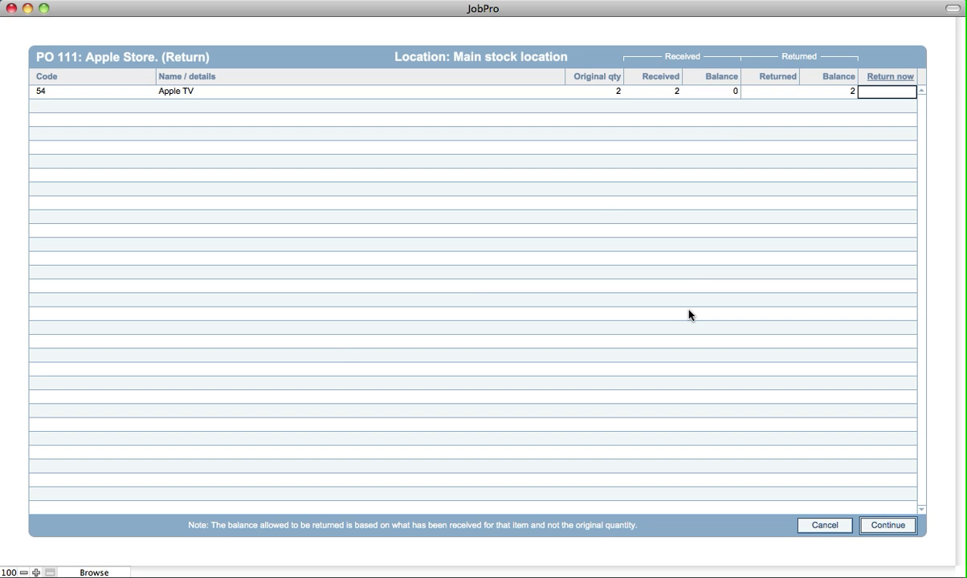
pyautogui.write('1')
pyautogui.click(887, 526)
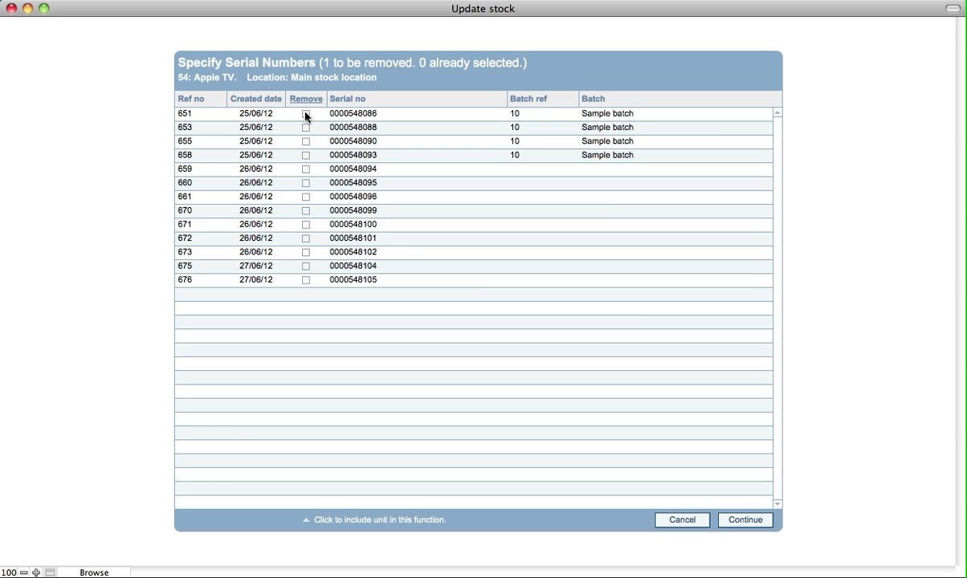
pyautogui.click(291, 110)
pyautogui.click(747, 520)
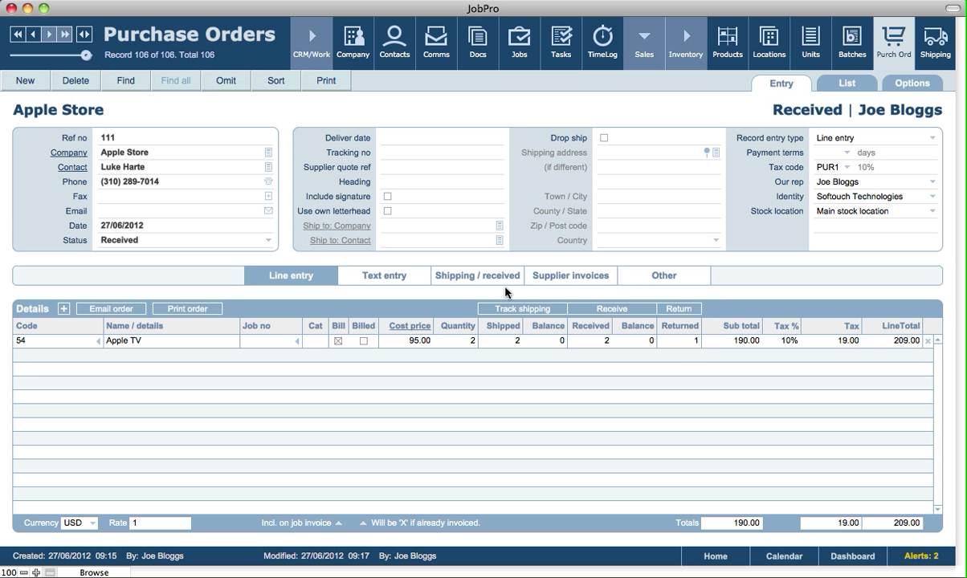
# Step: Open the outgoing return shipment linked to the purchase order and preview its printed supplier return document
pyautogui.click(482, 276)
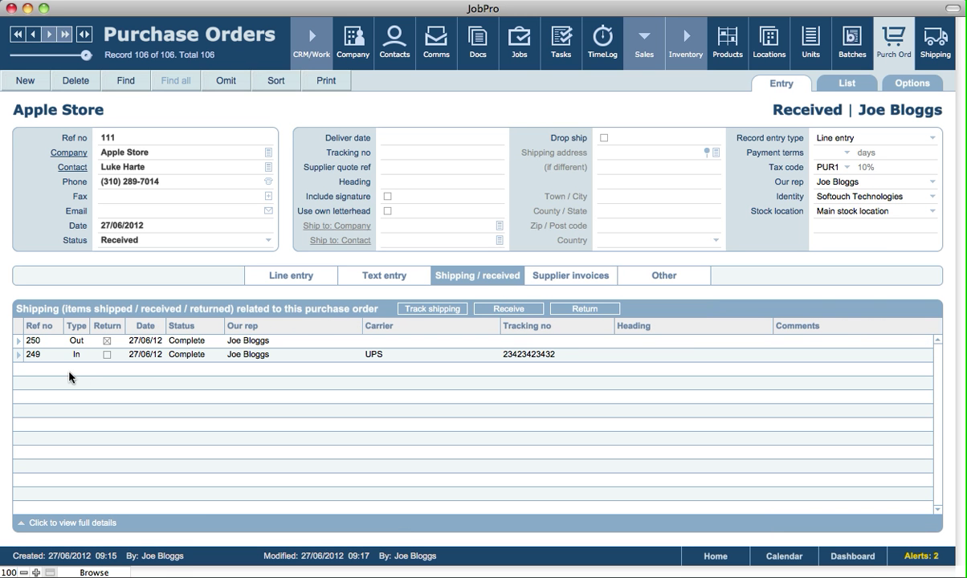
pyautogui.click(107, 342)
pyautogui.click(18, 342)
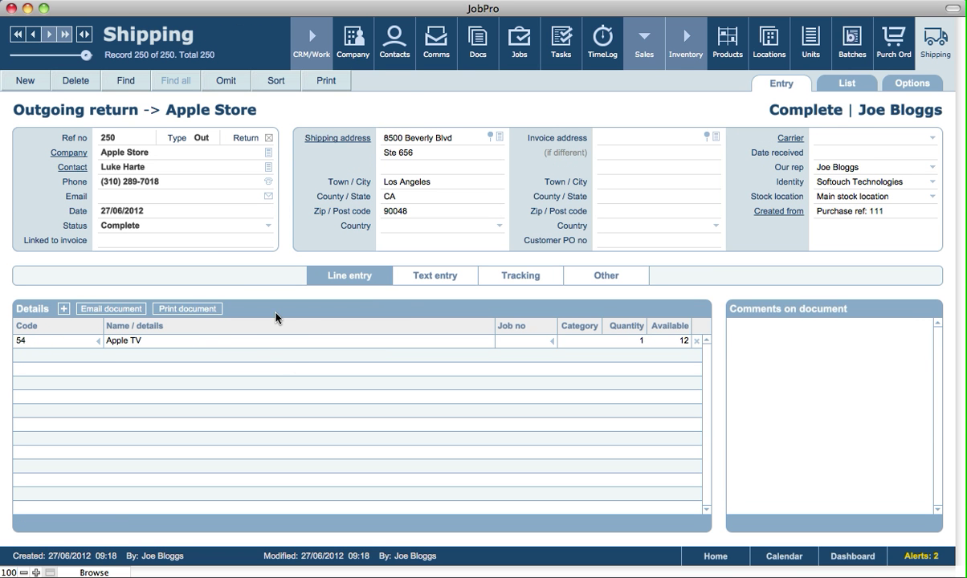
pyautogui.click(195, 314)
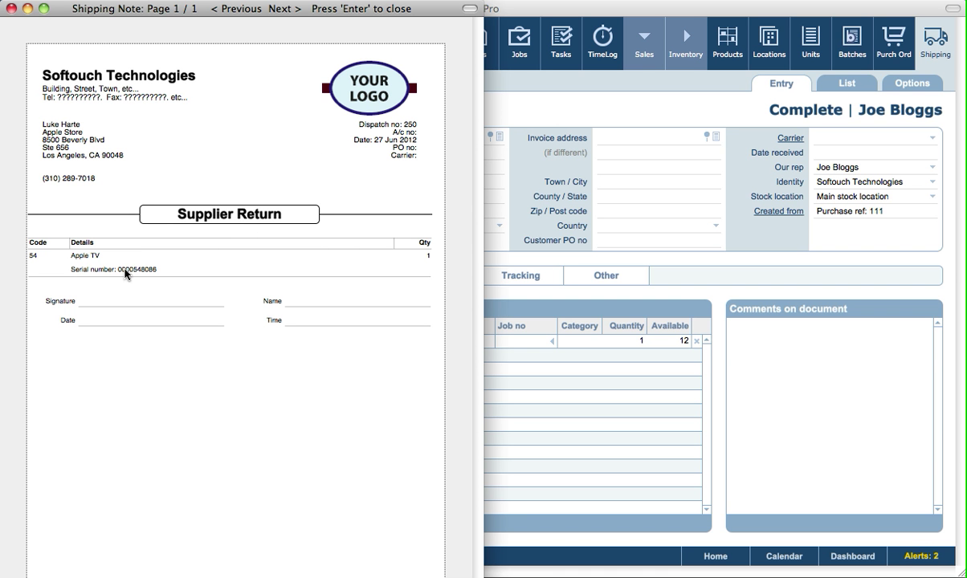
pyautogui.press('Return')
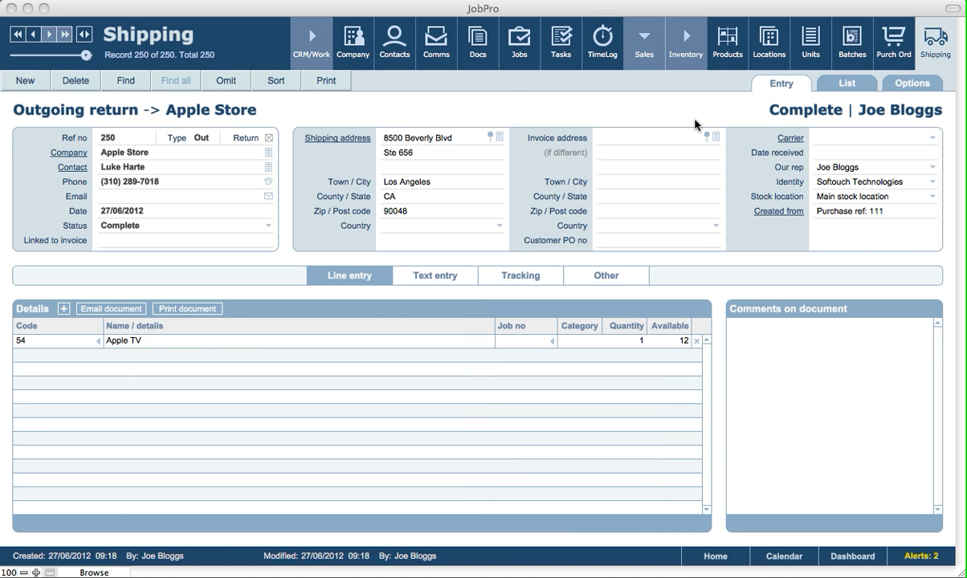
# Step: Create another new purchase order for Apple Store and show its empty line entry
pyautogui.click(892, 40)
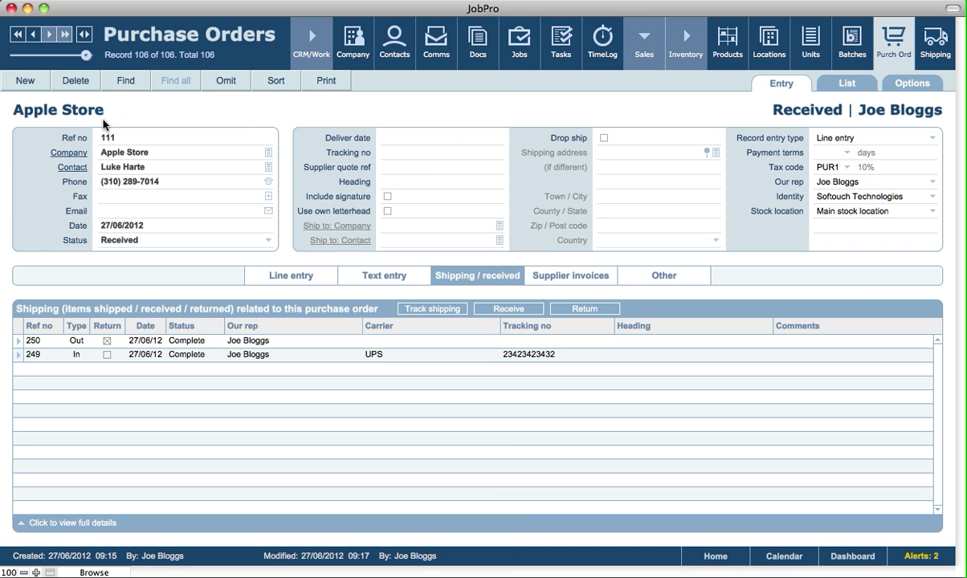
pyautogui.click(25, 84)
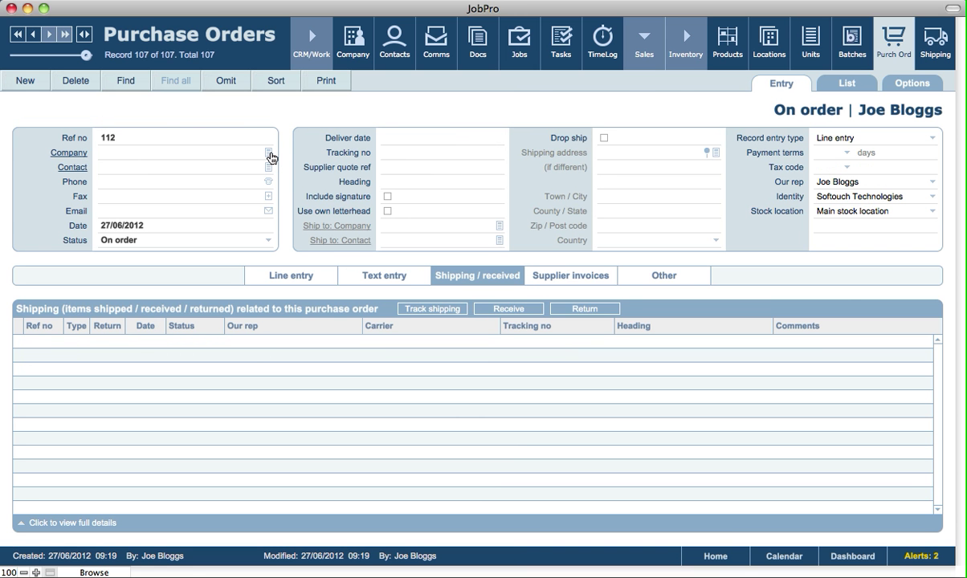
pyautogui.click(270, 154)
pyautogui.click(48, 90)
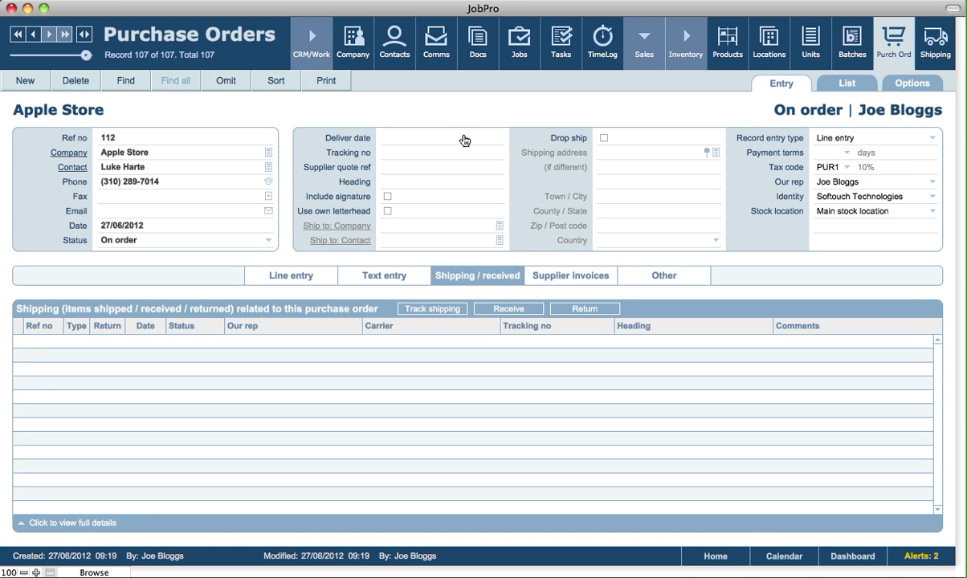
pyautogui.click(272, 276)
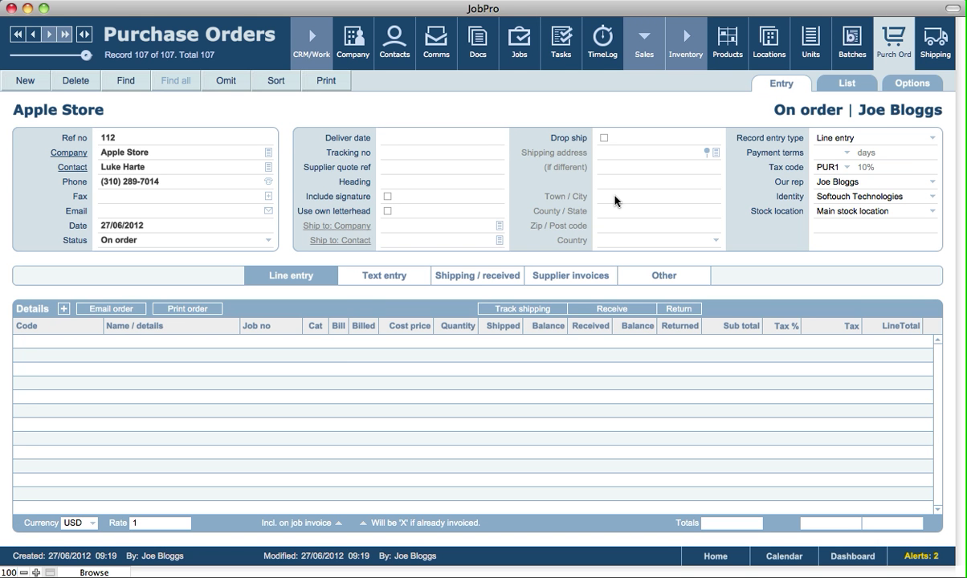
# Step: Make the purchase order a drop ship to Hein Gericke and view the map of its shipping address
pyautogui.click(603, 138)
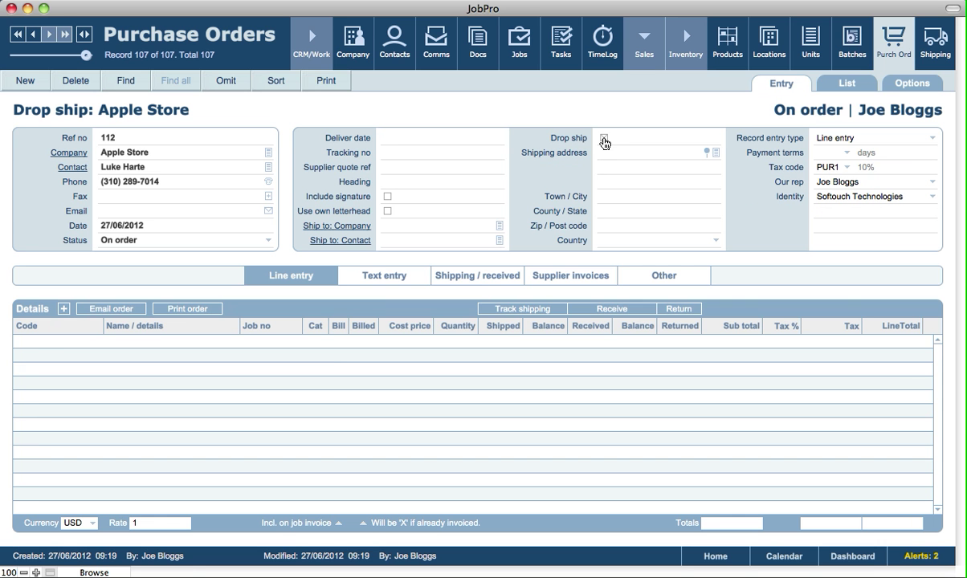
pyautogui.click(498, 228)
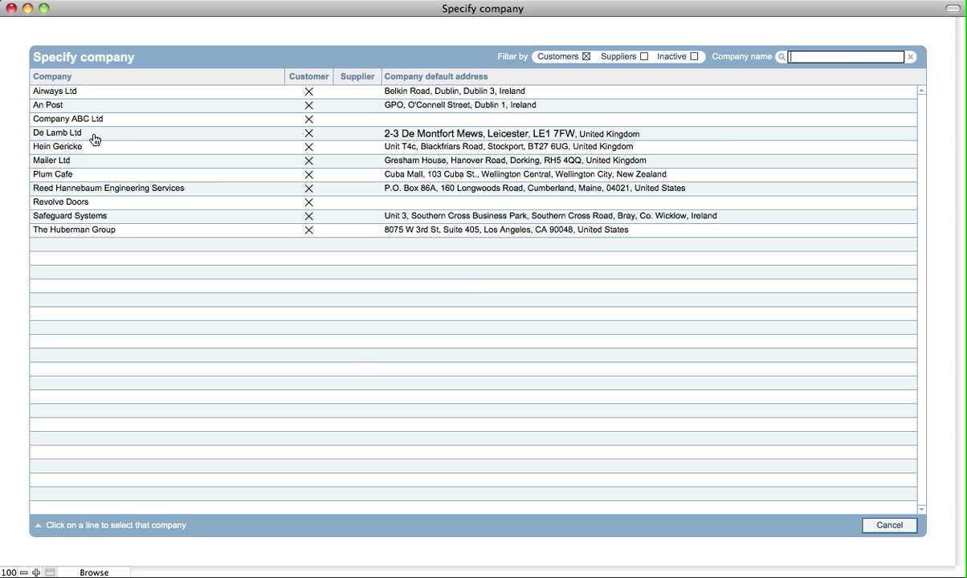
pyautogui.click(80, 147)
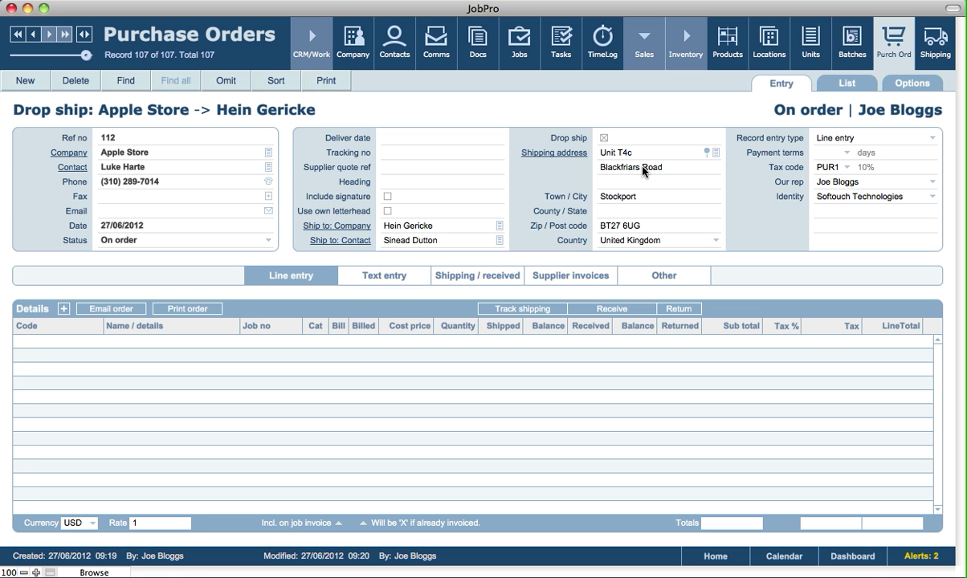
pyautogui.click(563, 155)
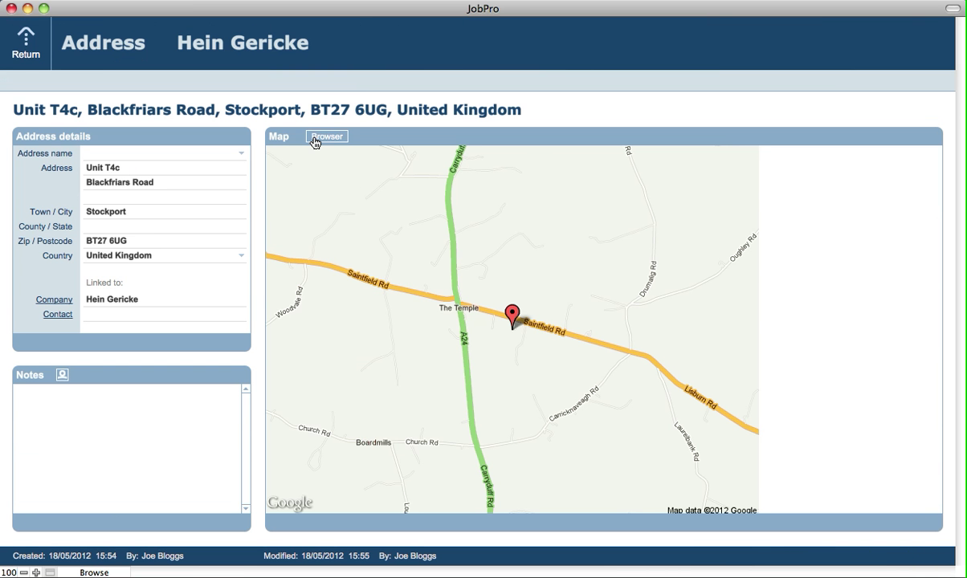
pyautogui.click(26, 36)
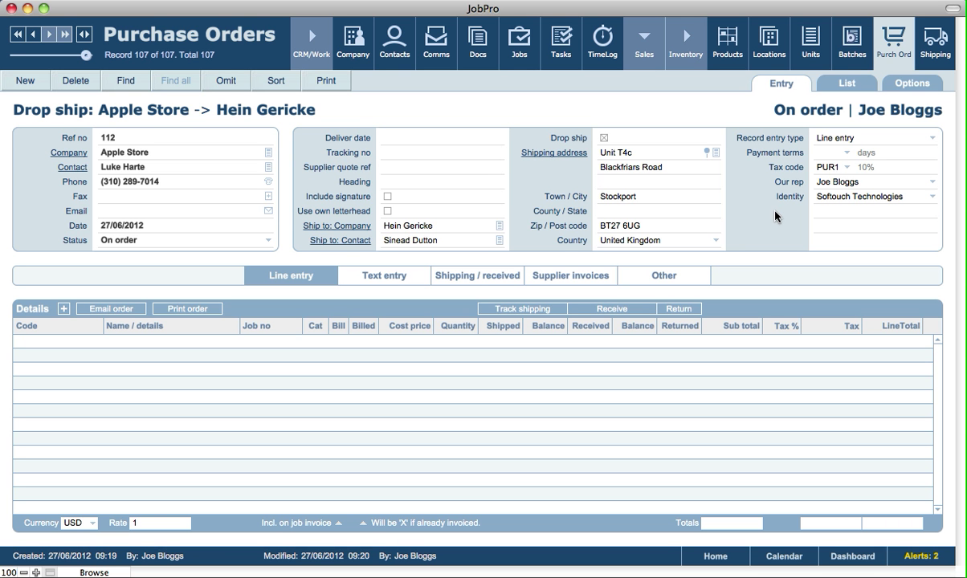
# Step: Add an order line for product code 54, Apple TV, with quantity 1
pyautogui.click(65, 308)
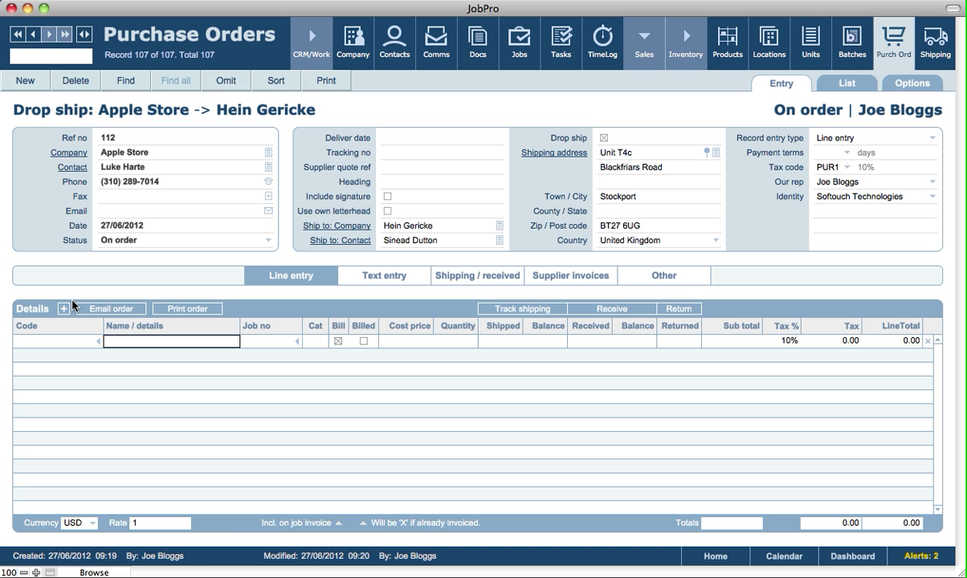
pyautogui.click(75, 344)
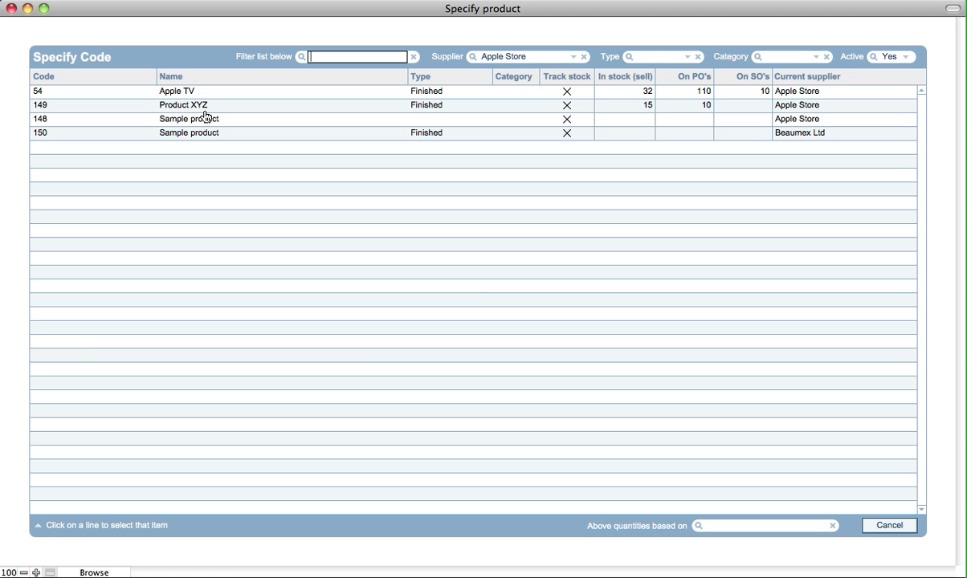
pyautogui.click(175, 93)
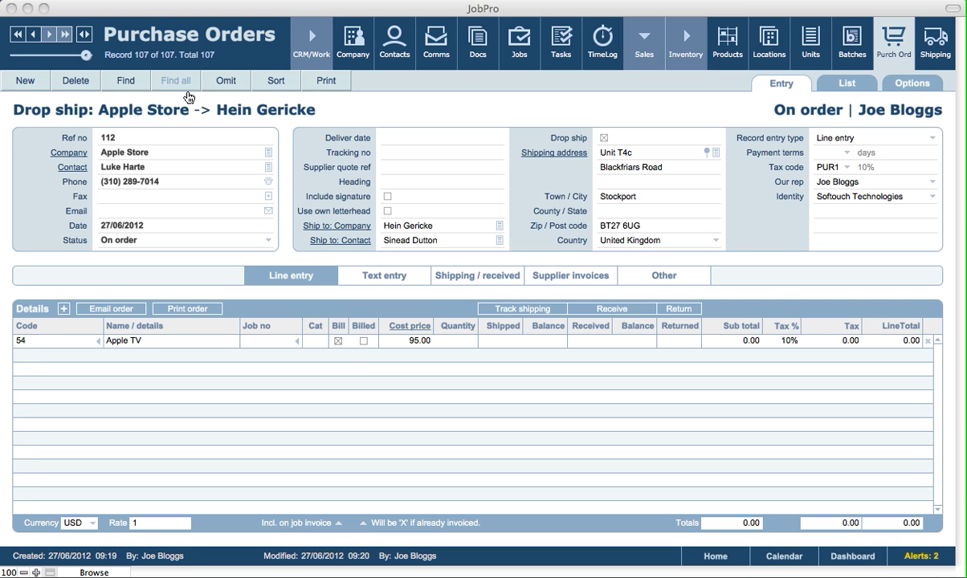
pyautogui.click(450, 342)
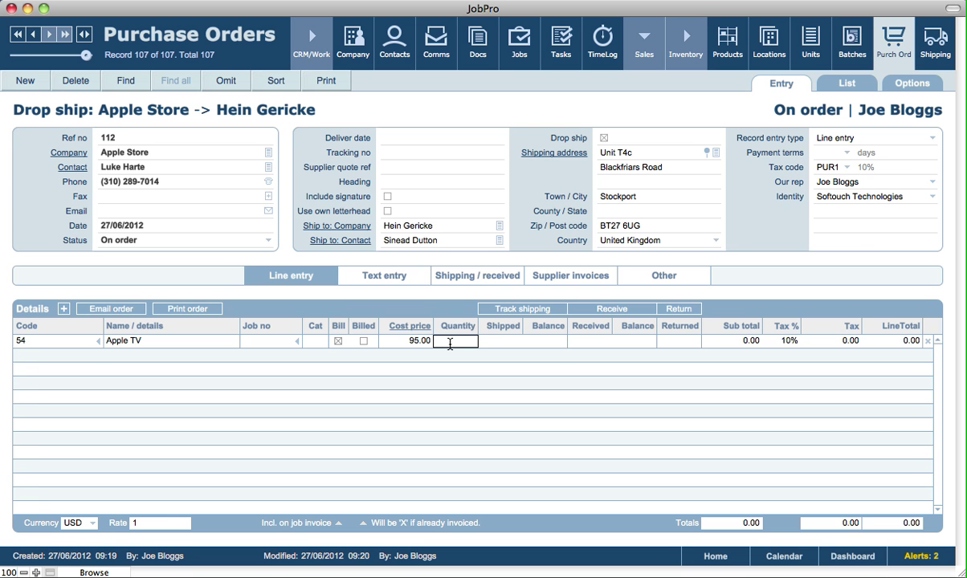
pyautogui.write('1')
pyautogui.click(443, 312)
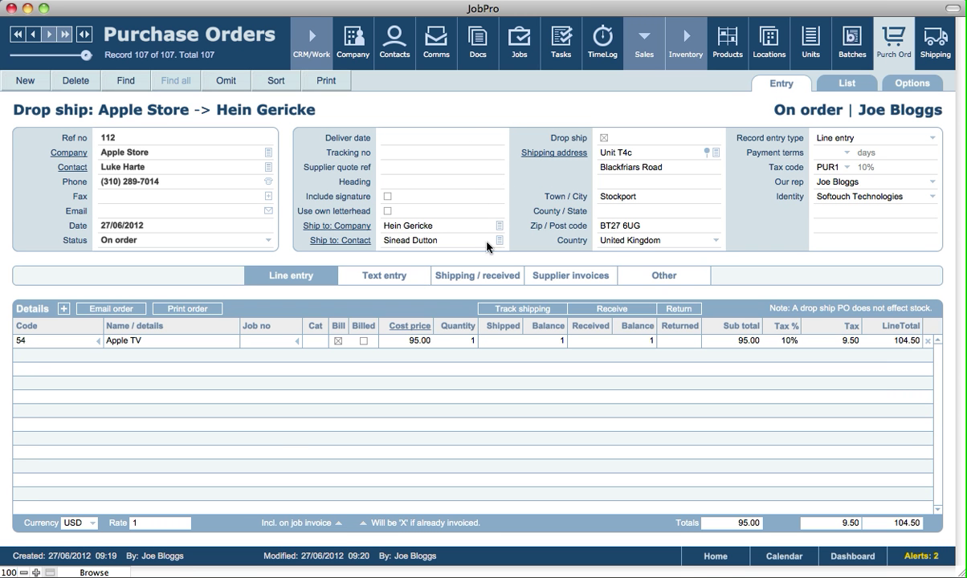
# Step: Create a drop ship shipping record from the purchase order for tracking, shipping 1 Apple TV now
pyautogui.click(527, 315)
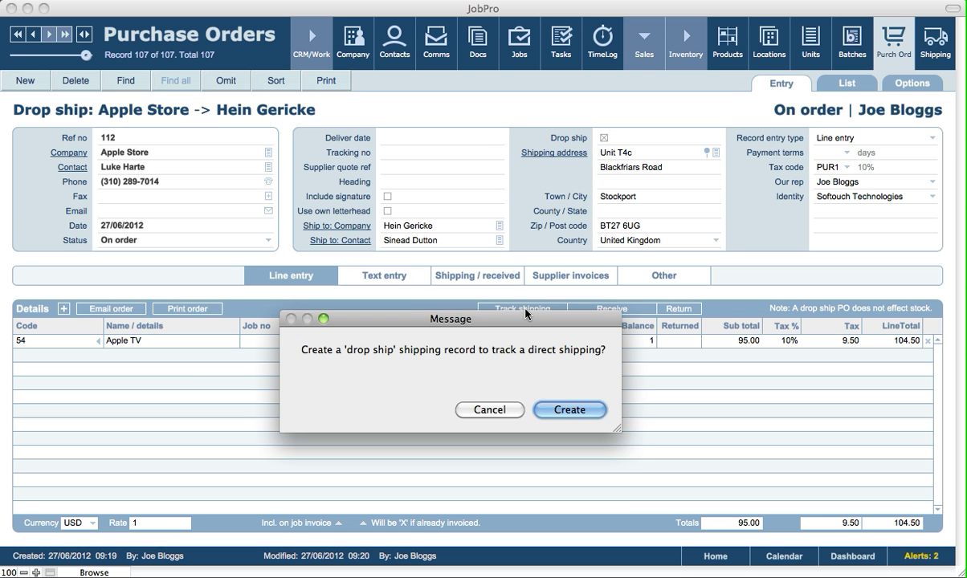
pyautogui.click(559, 412)
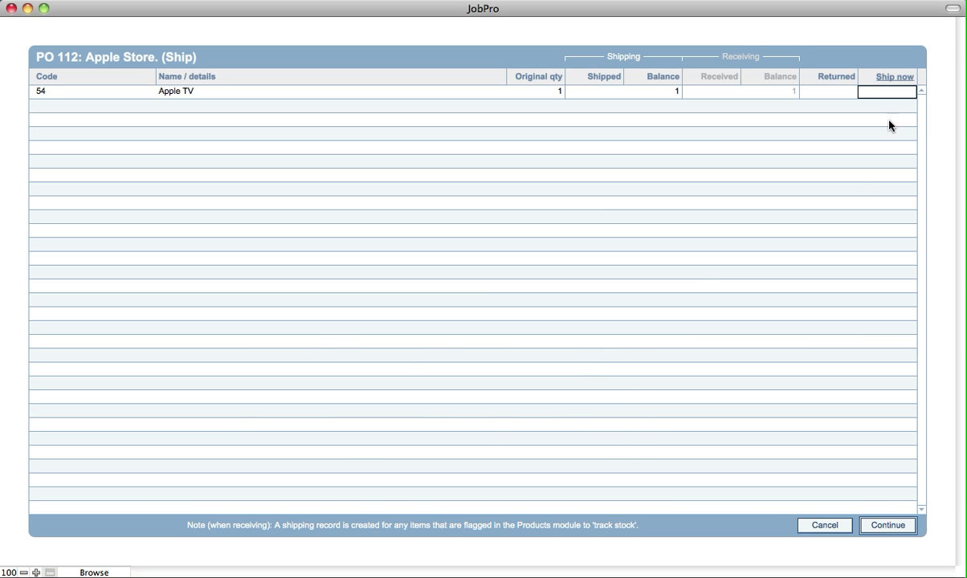
pyautogui.write('1')
pyautogui.click(896, 528)
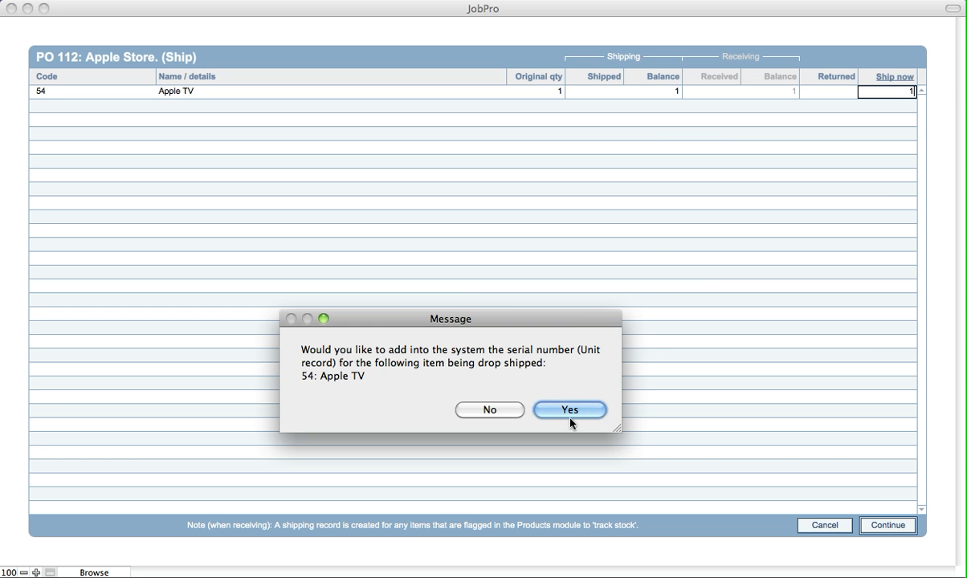
# Step: Auto-generate the drop-shipped unit's serial number as 548106 with length 10, and set the purchase order's status to Received
pyautogui.moveTo(375, 325); pyautogui.dragTo(408, 243)
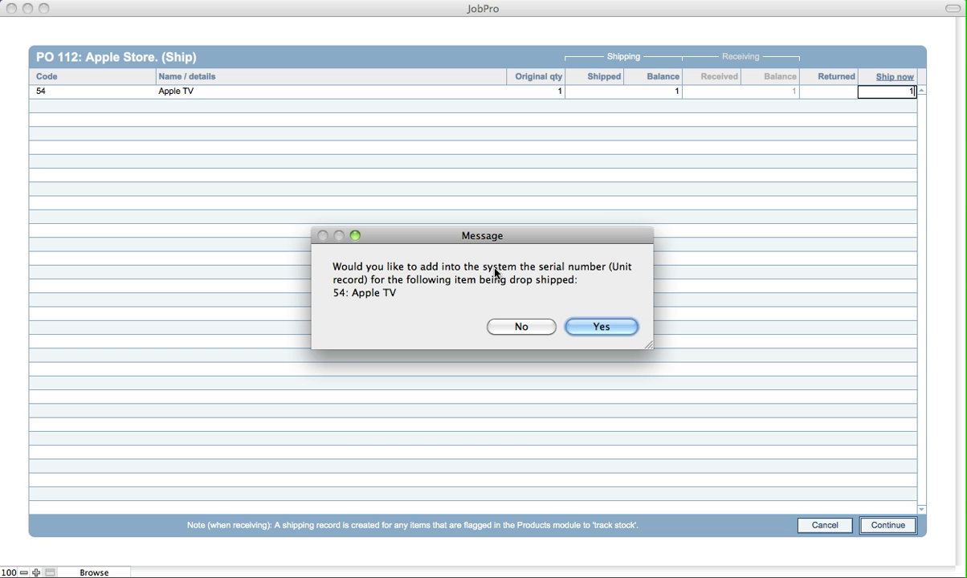
pyautogui.click(604, 327)
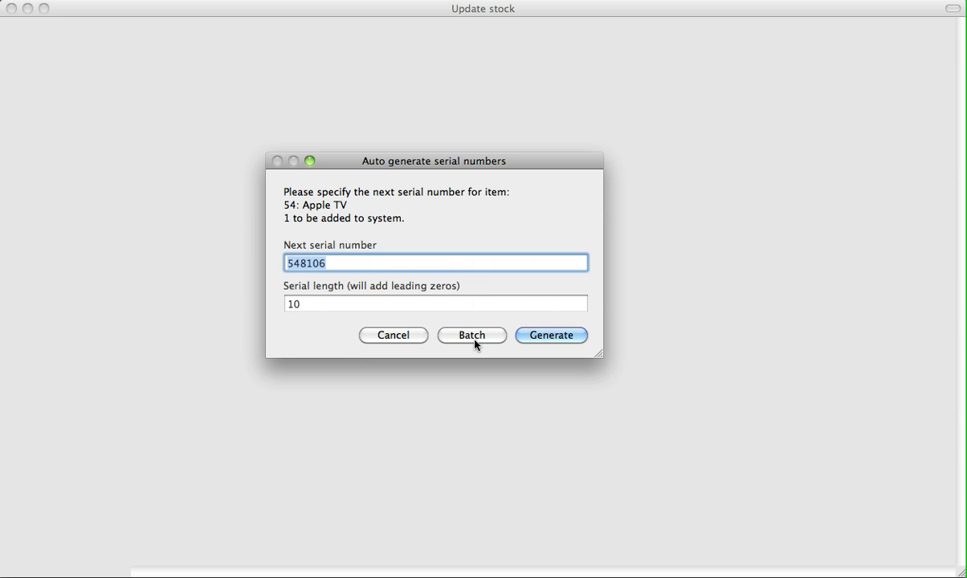
pyautogui.click(551, 335)
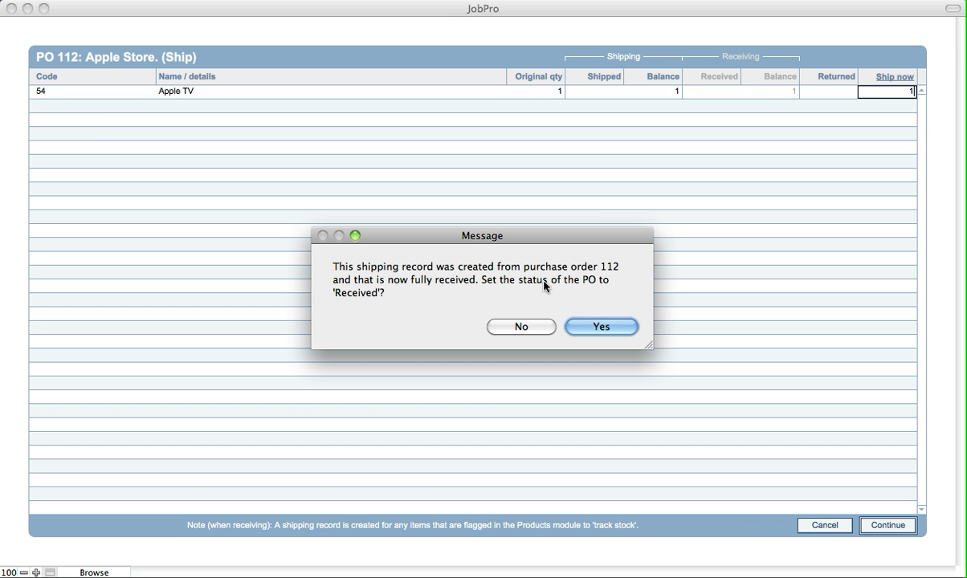
pyautogui.click(604, 327)
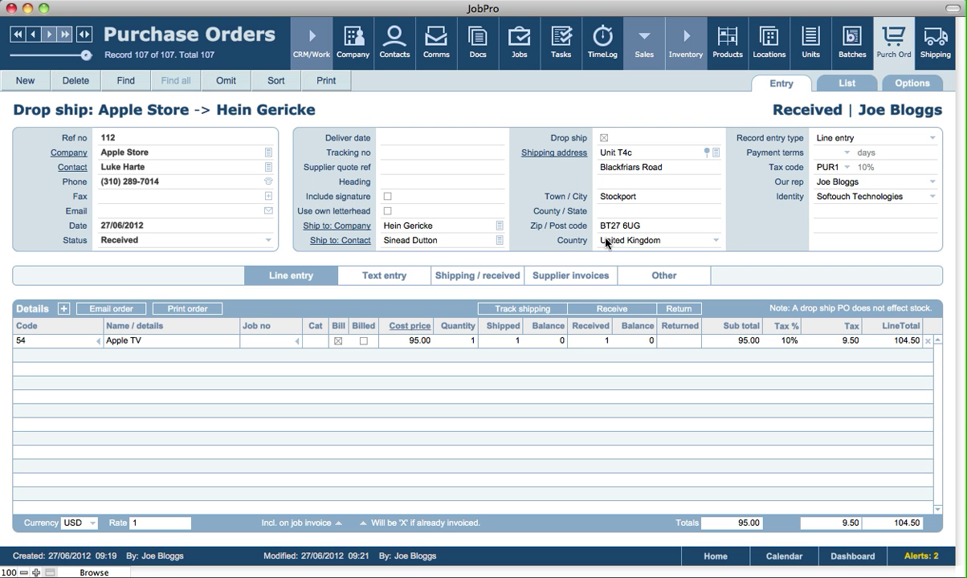
# Step: Show the purchase order's status options without changing them, and open the drop ship shipping record linked to the order
pyautogui.click(121, 241)
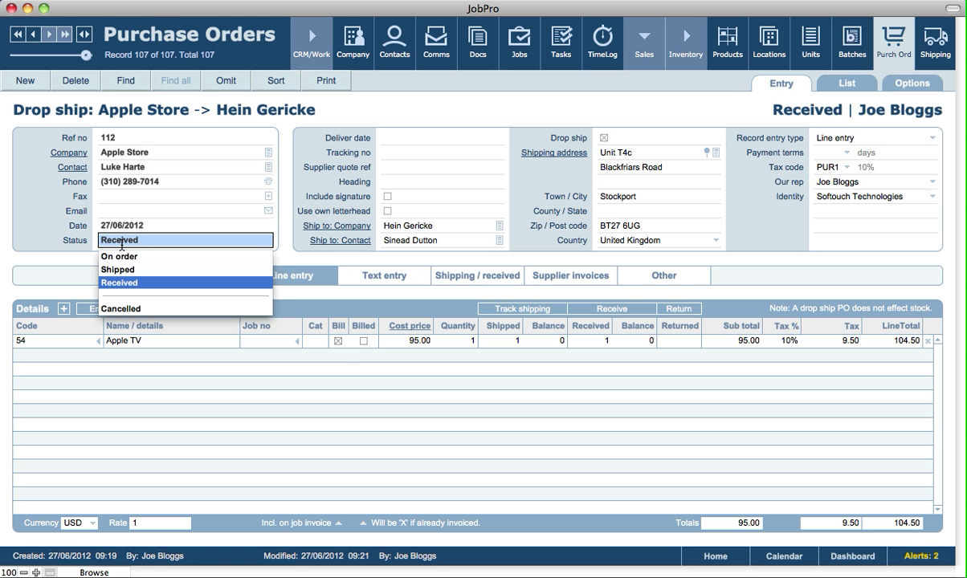
pyautogui.click(34, 242)
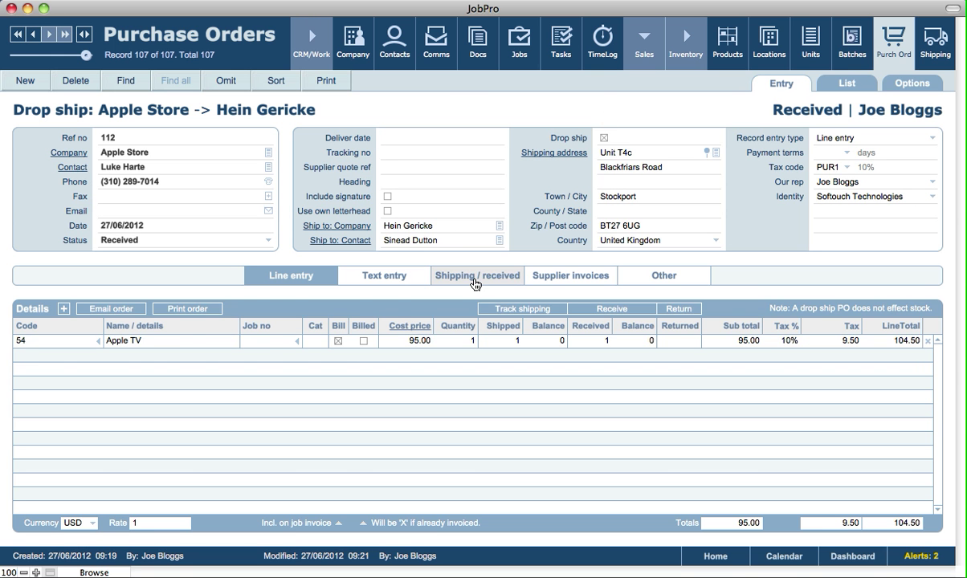
pyautogui.click(474, 277)
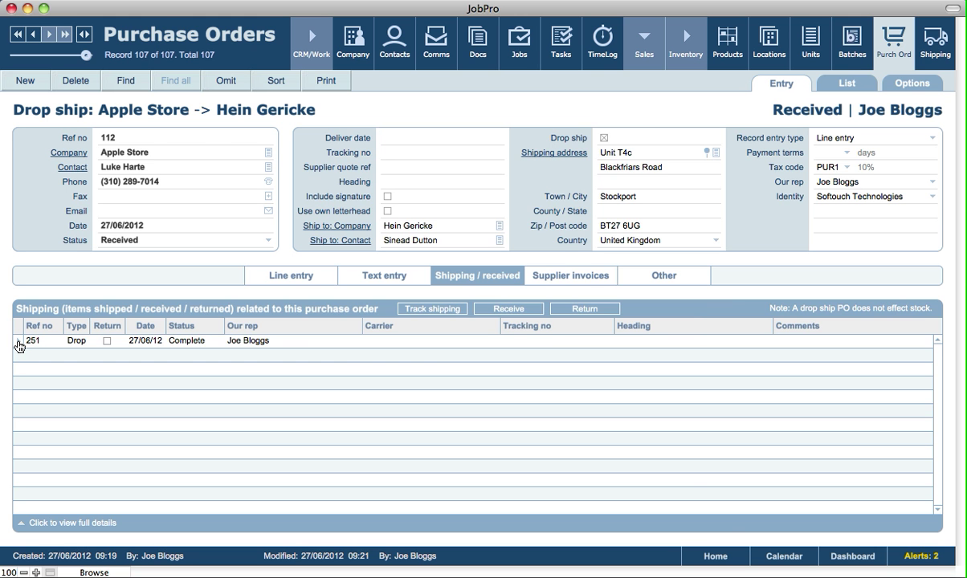
pyautogui.click(18, 344)
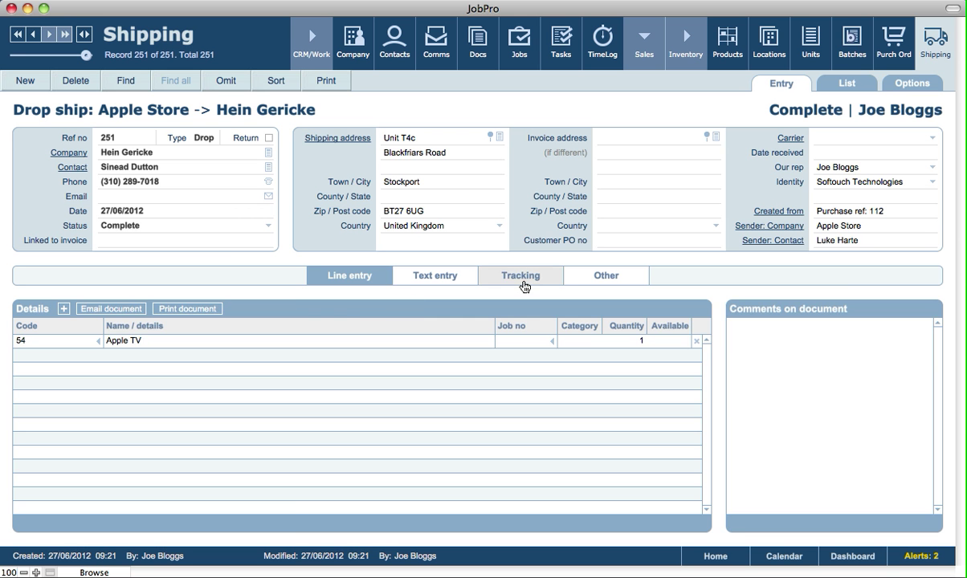
# Step: Set the shipment's carrier to UPS and its tracking number to 2423423 to load the web tracker
pyautogui.click(522, 283)
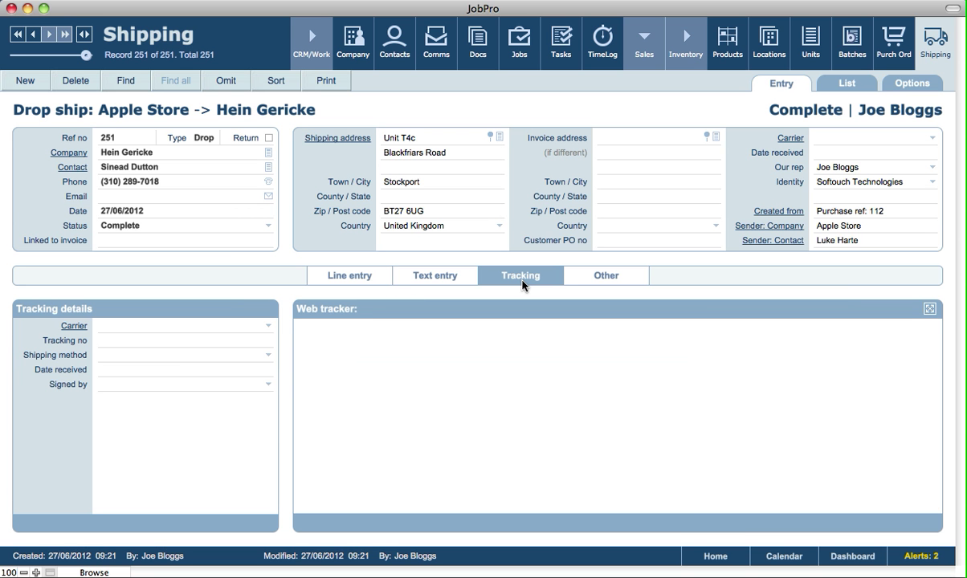
pyautogui.click(126, 328)
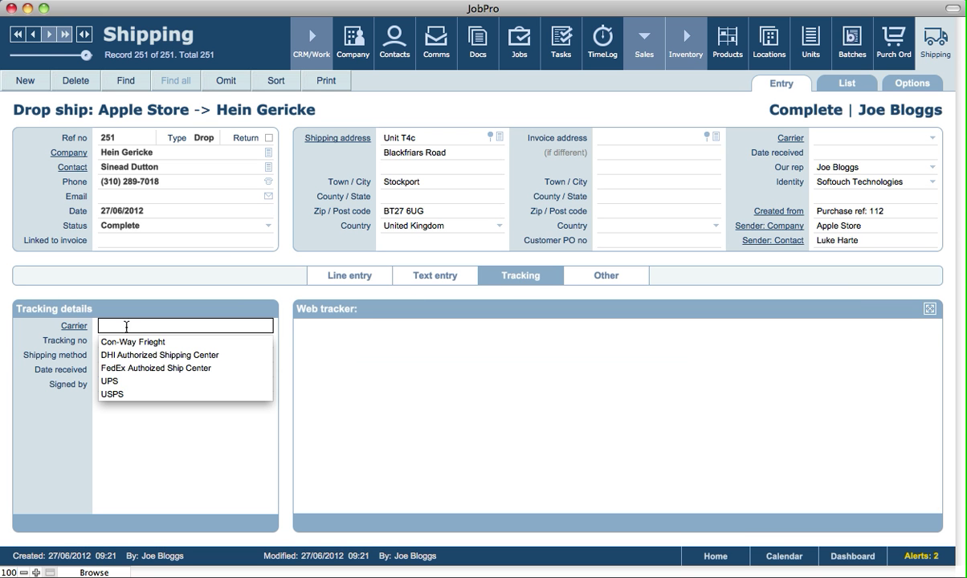
pyautogui.click(108, 382)
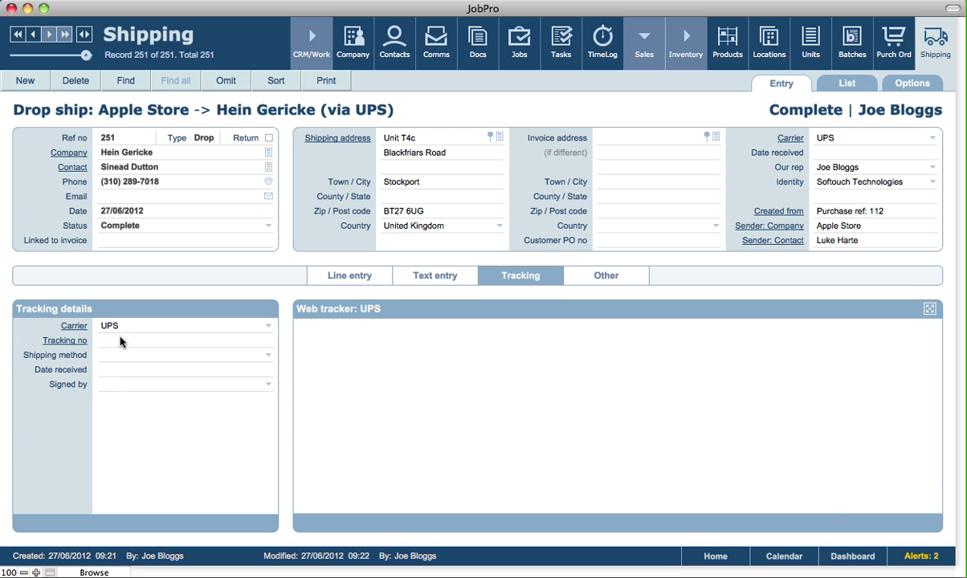
pyautogui.write('2423423')
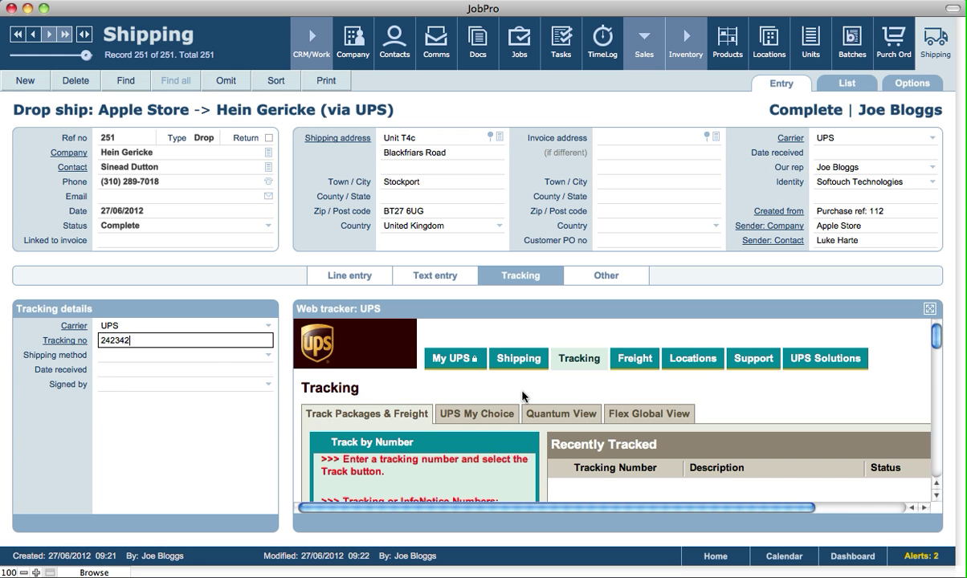
pyautogui.click(222, 297)
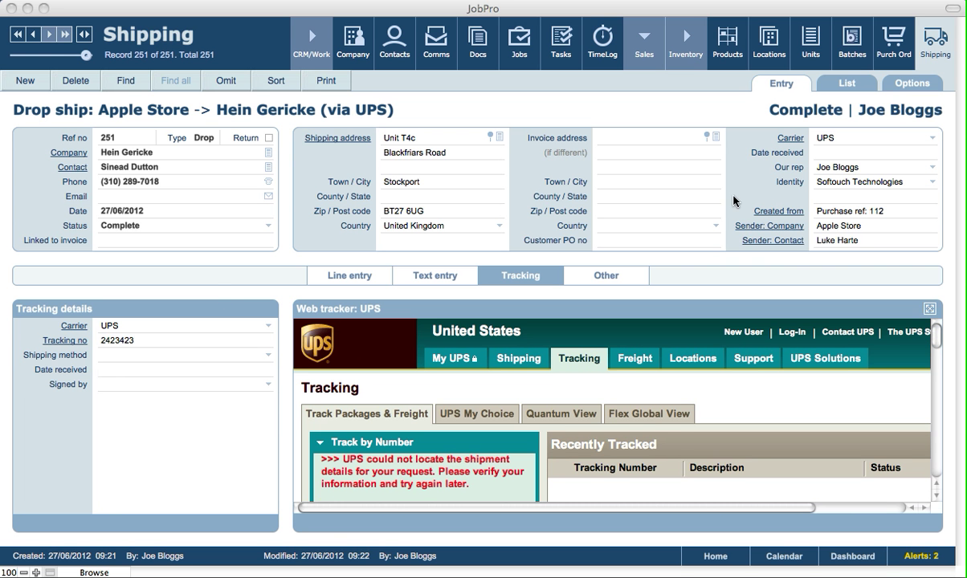
# Step: Show the available choices for the shipment's shipping method and signatory, leaving both empty
pyautogui.click(111, 354)
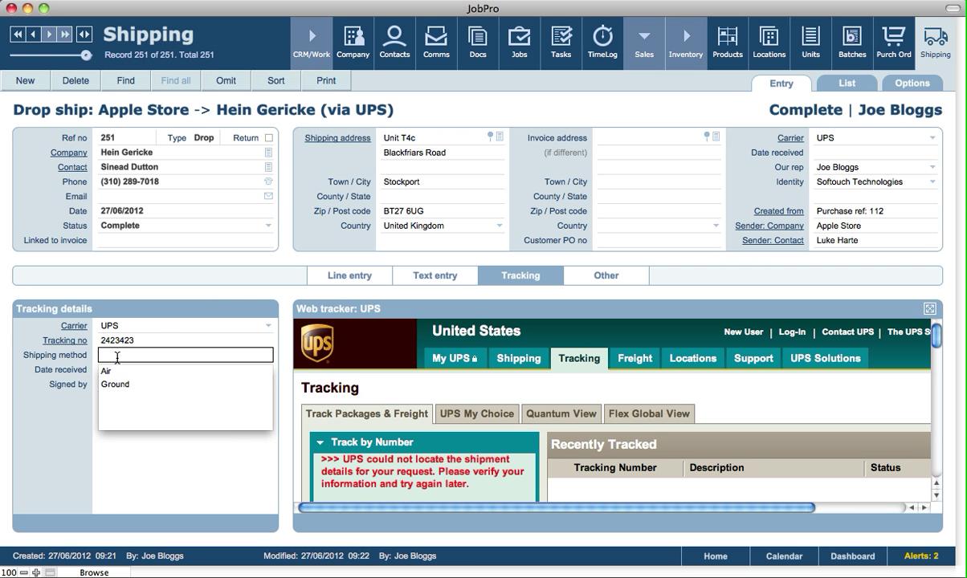
pyautogui.click(44, 391)
pyautogui.click(111, 390)
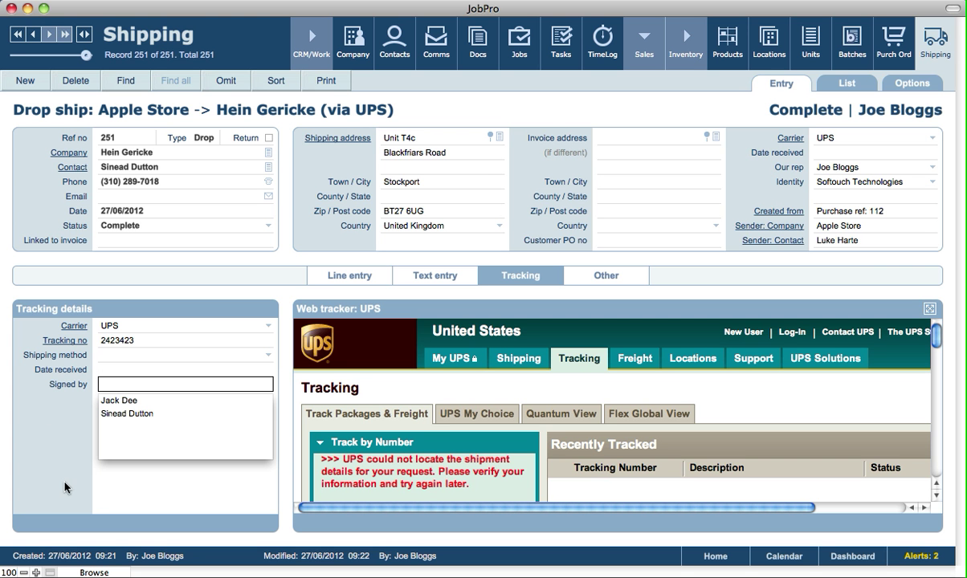
pyautogui.click(176, 271)
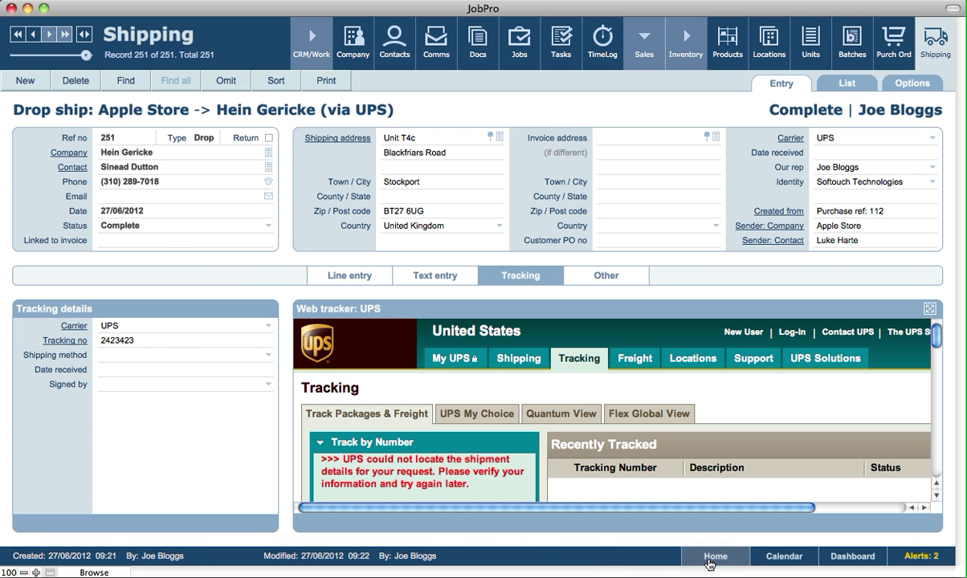
# Step: Open the system's list setup and show the values of the Shipping carrier tracking option list
pyautogui.click(710, 558)
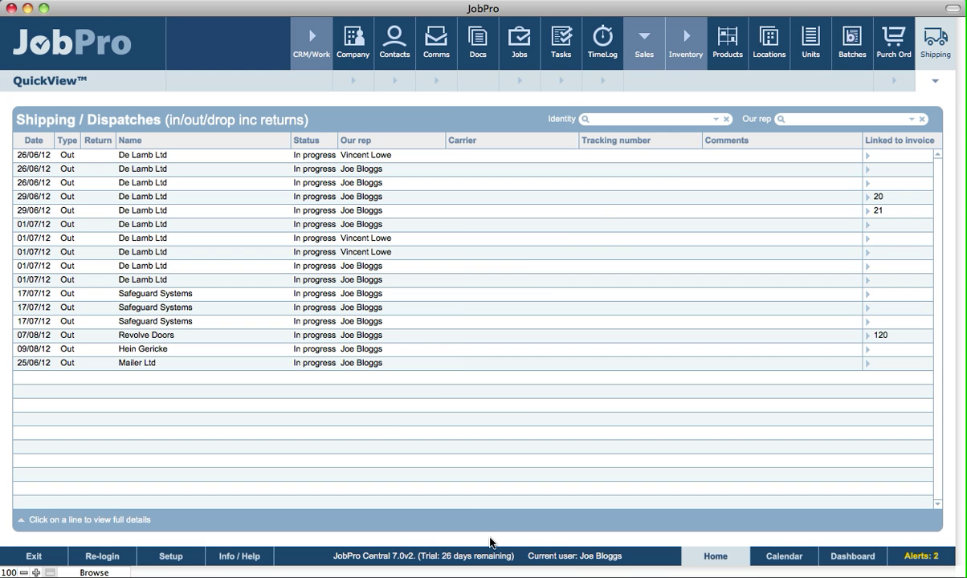
pyautogui.click(171, 557)
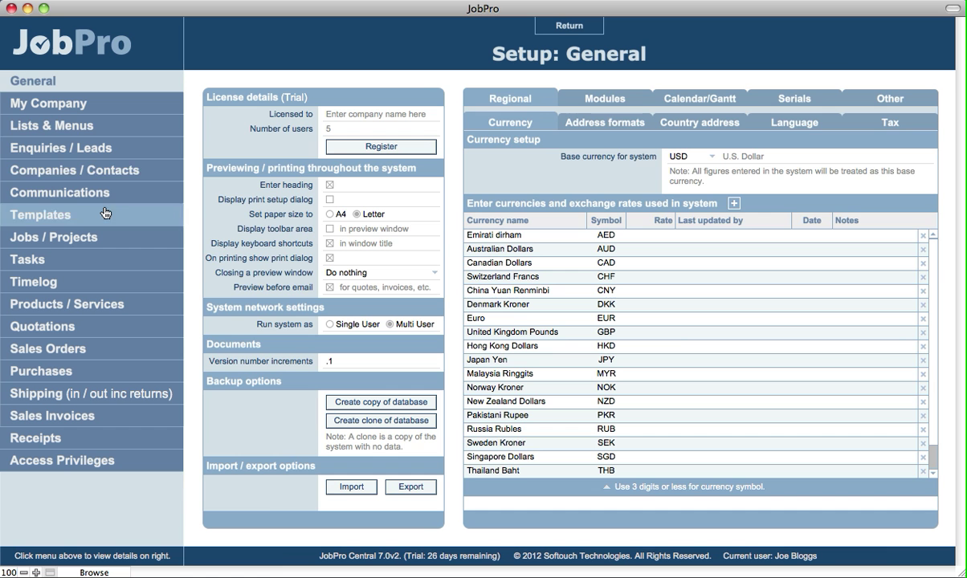
pyautogui.click(84, 129)
pyautogui.moveTo(428, 261); pyautogui.dragTo(429, 499)
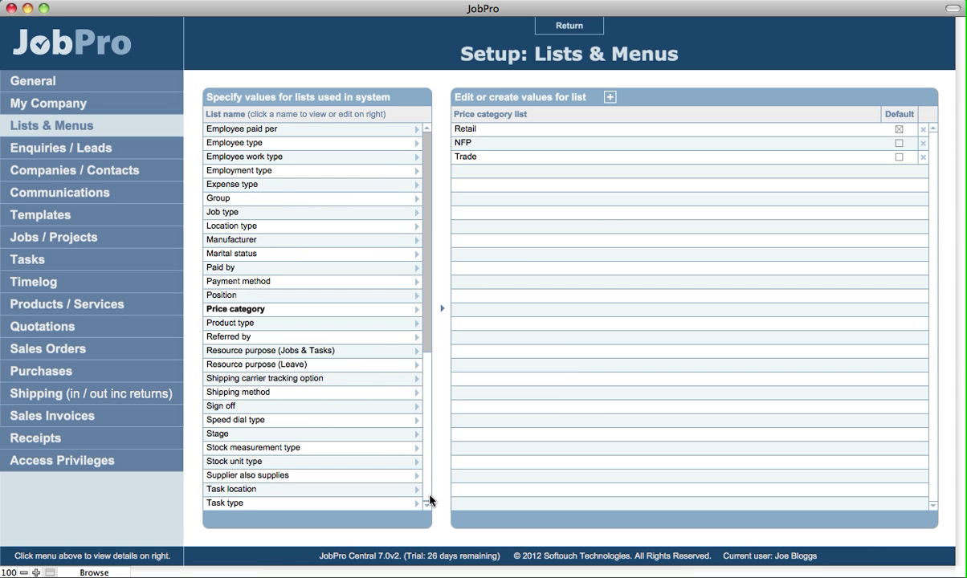
pyautogui.click(254, 380)
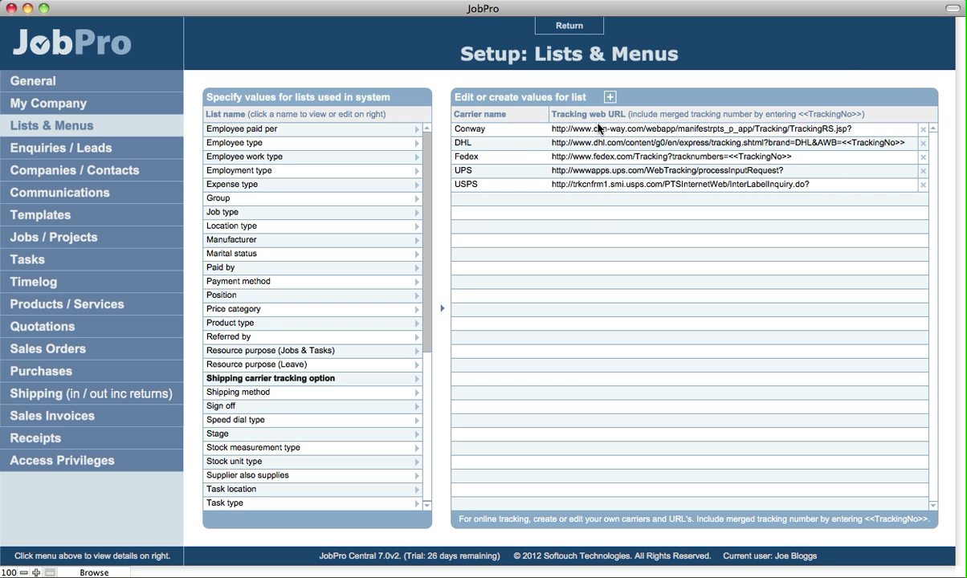
# Step: Select DHL's entire tracking web URL to examine its merged tracking number placeholder
pyautogui.click(575, 144)
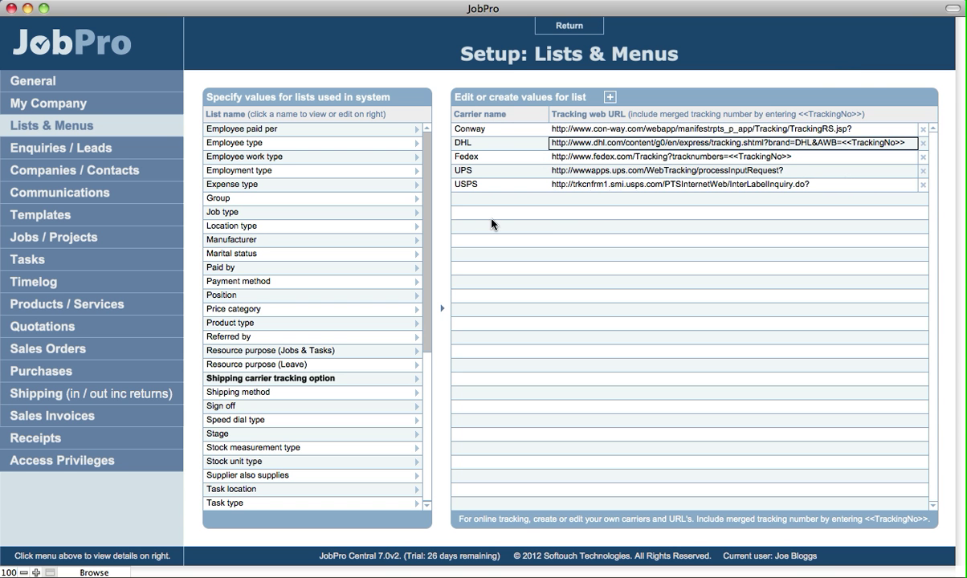
pyautogui.click(551, 145)
pyautogui.moveTo(549, 143); pyautogui.dragTo(931, 154)
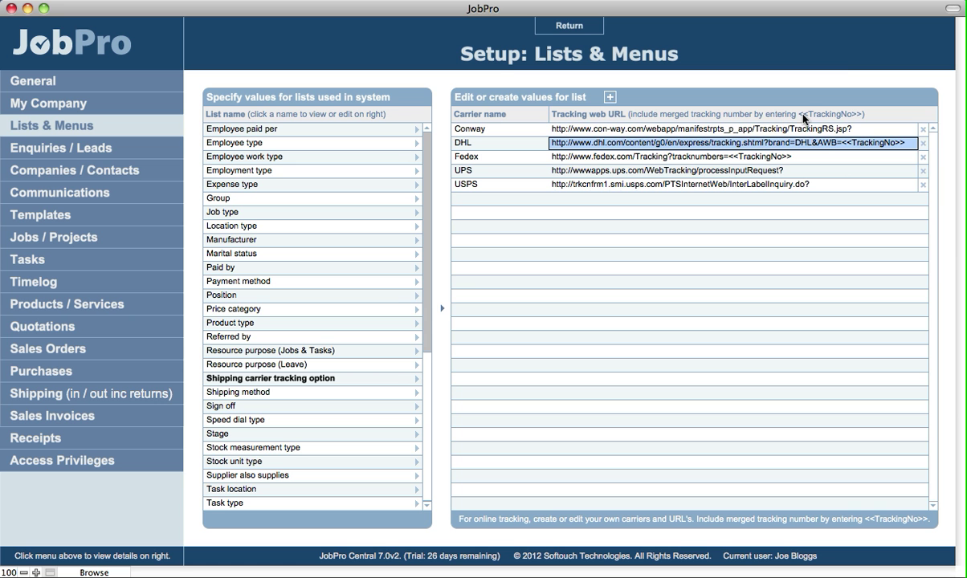
# Step: Highlight the merged <<TrackingNo>> placeholder after the equals sign in DHL's tracking web URL, keeping the URL as it is
pyautogui.click(848, 148)
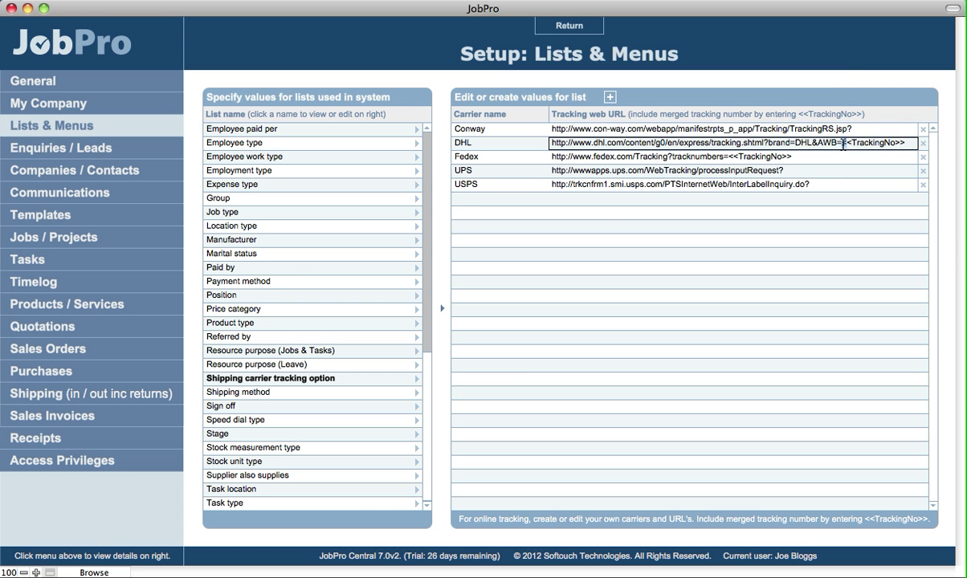
pyautogui.click(900, 145)
pyautogui.moveTo(903, 145); pyautogui.dragTo(842, 144)
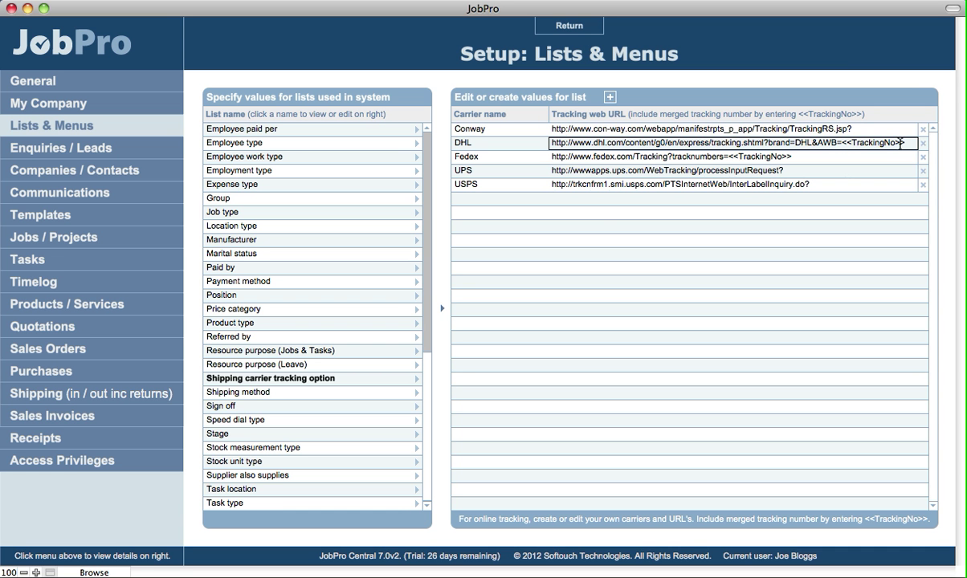
pyautogui.click(842, 144)
pyautogui.write('=')
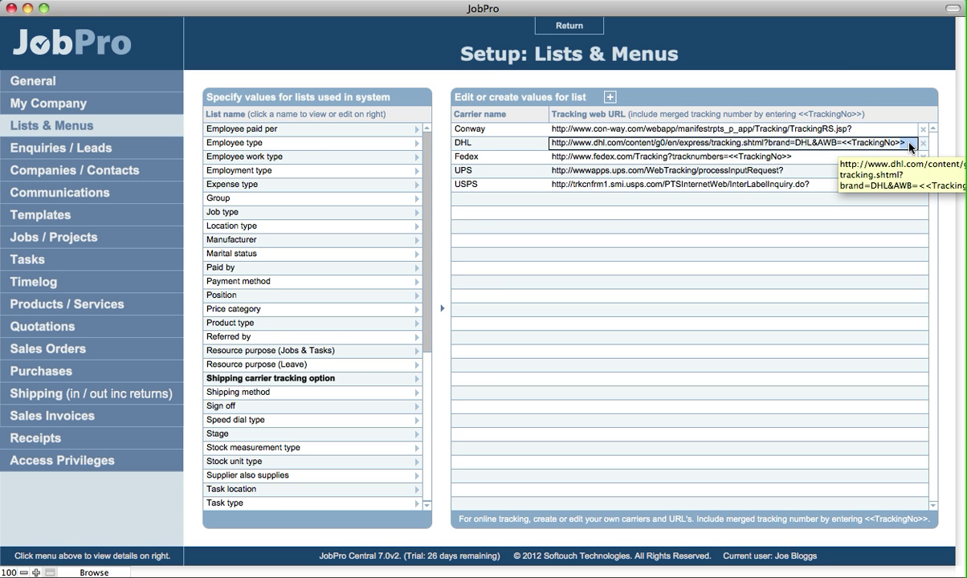
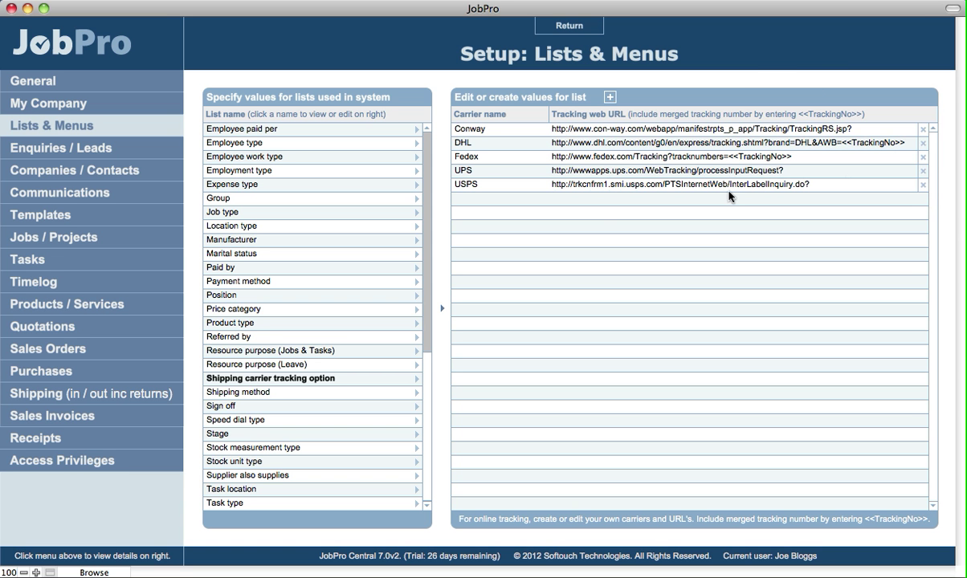
# Step: Leave the list setup and find all companies marked as both supplier and carrier
pyautogui.click(566, 31)
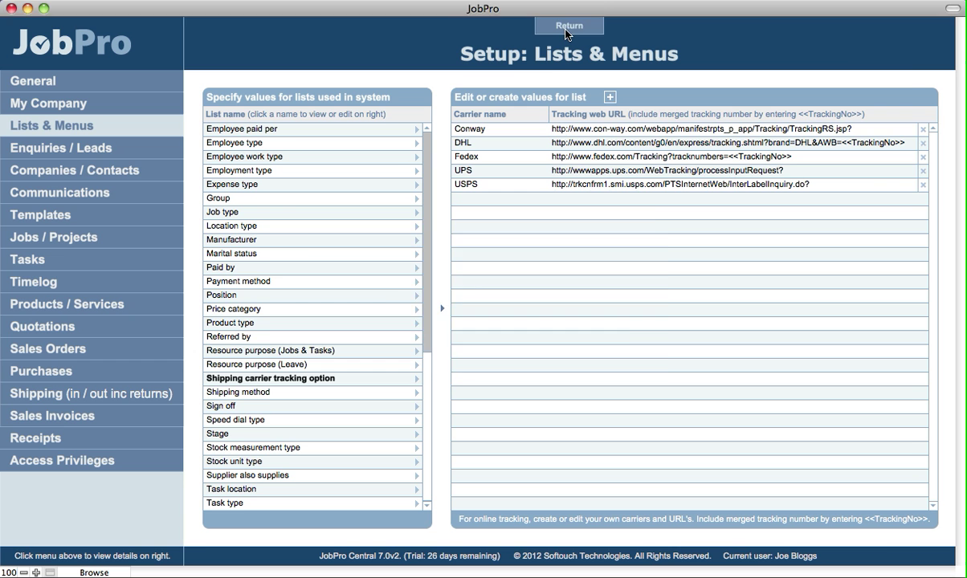
pyautogui.click(606, 324)
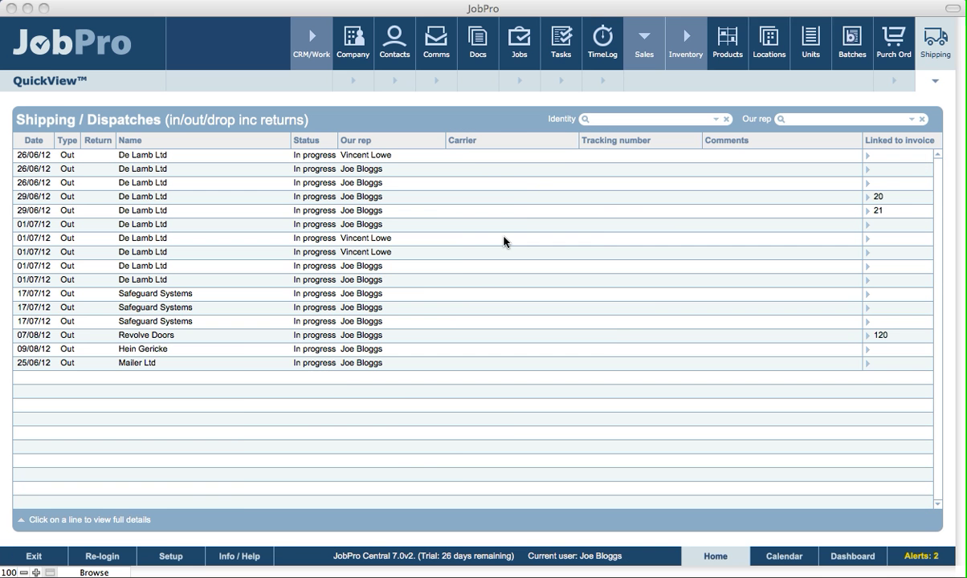
pyautogui.click(348, 47)
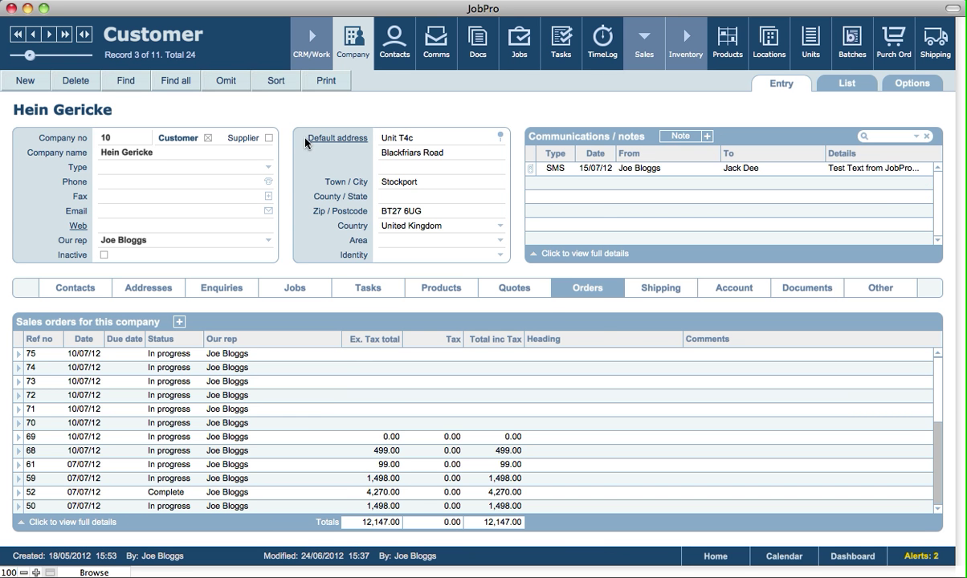
pyautogui.click(143, 87)
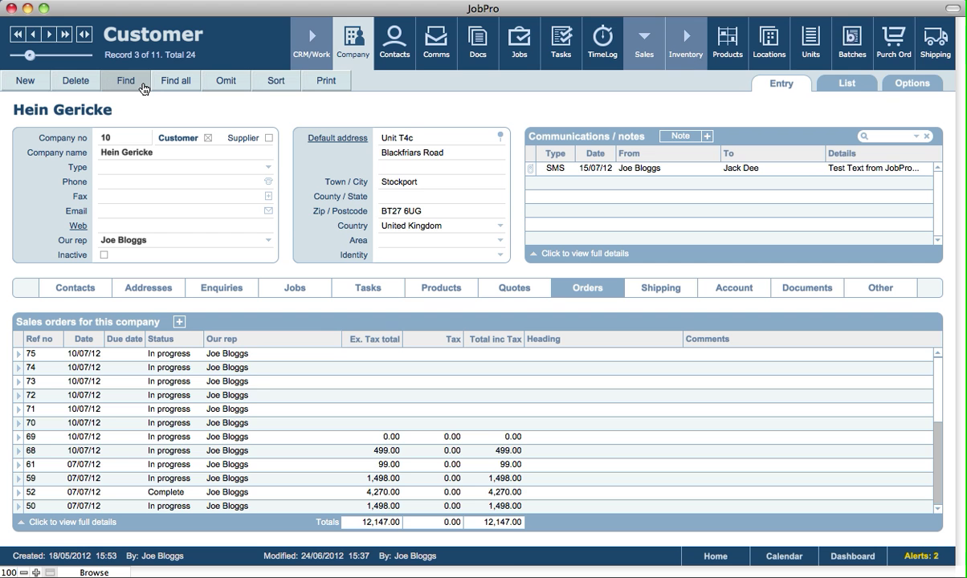
pyautogui.click(269, 138)
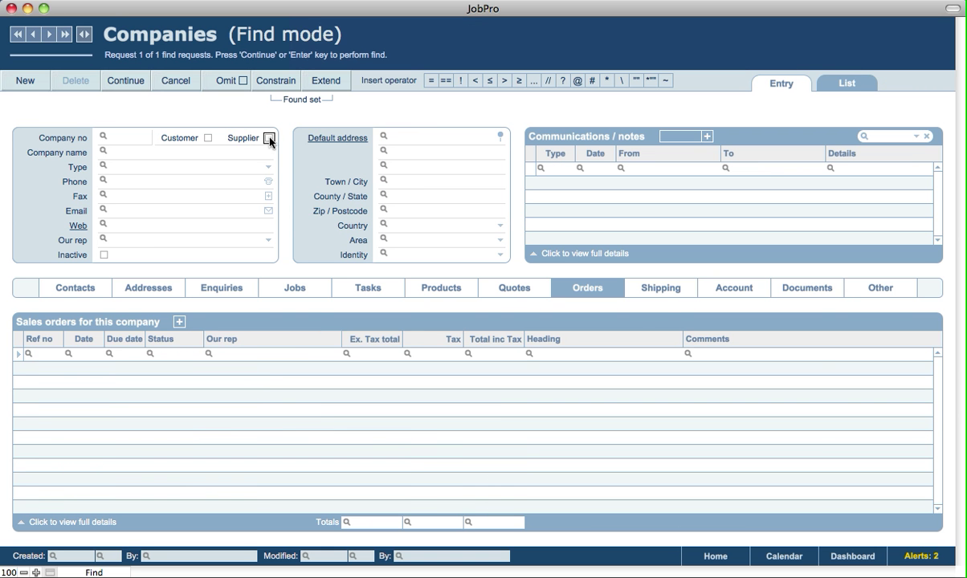
pyautogui.click(666, 293)
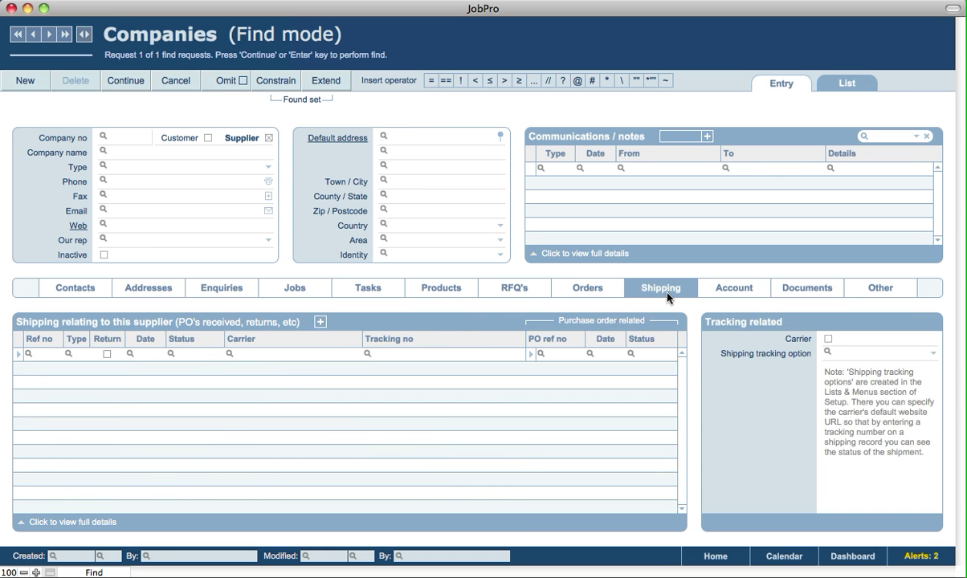
pyautogui.click(828, 339)
pyautogui.click(126, 81)
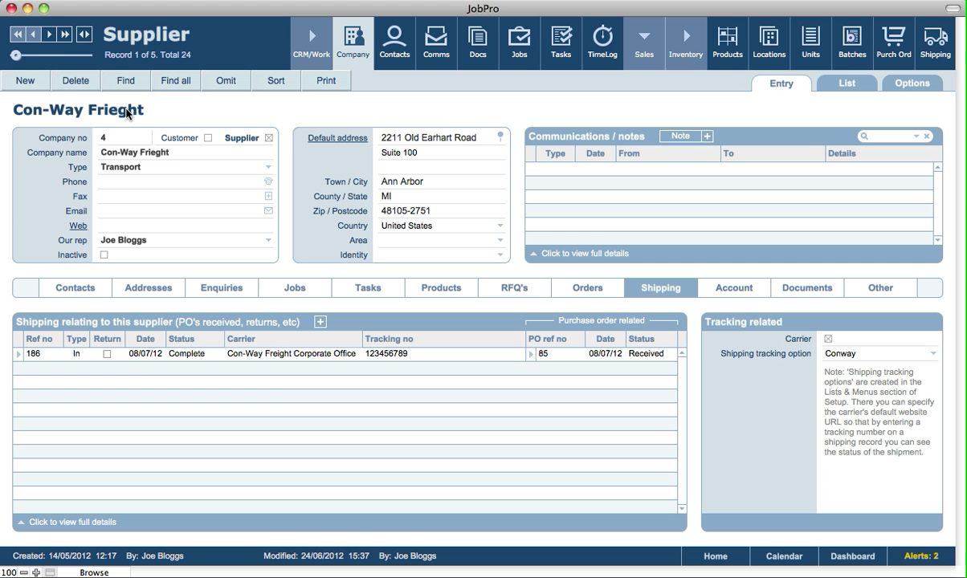
# Step: Go through the found carriers to UPS and show its shipping tracking option choices, keeping UPS
pyautogui.click(50, 35)
pyautogui.click(50, 35)
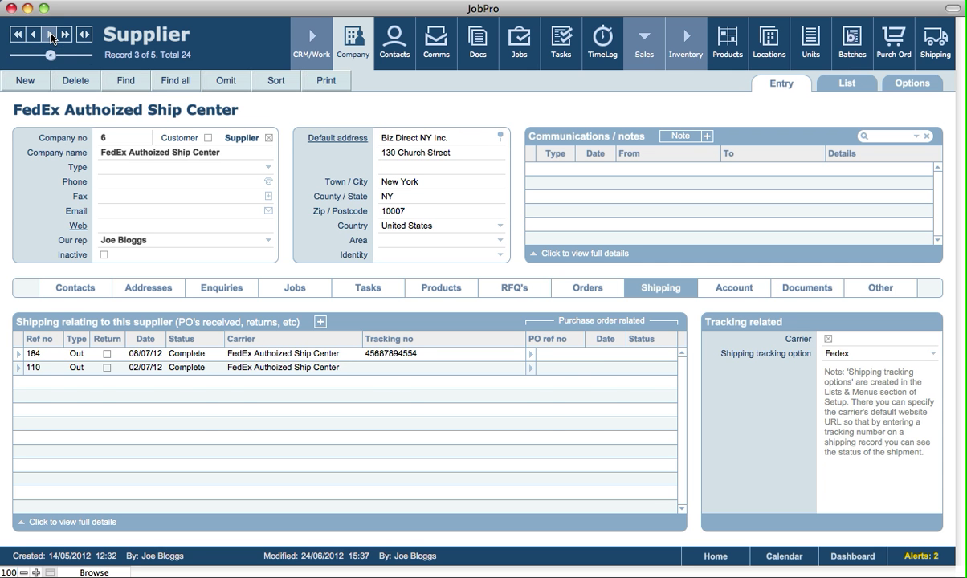
pyautogui.click(50, 34)
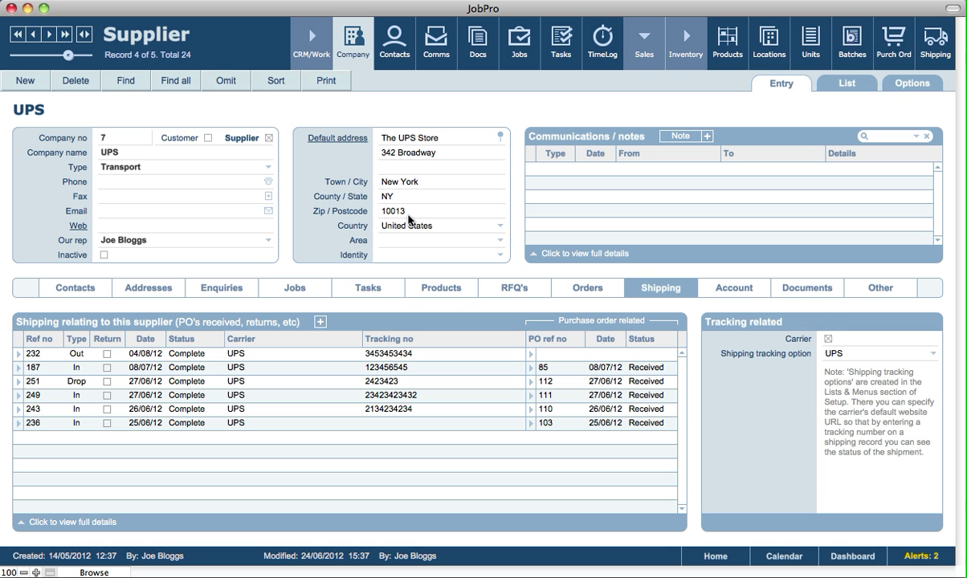
pyautogui.click(860, 356)
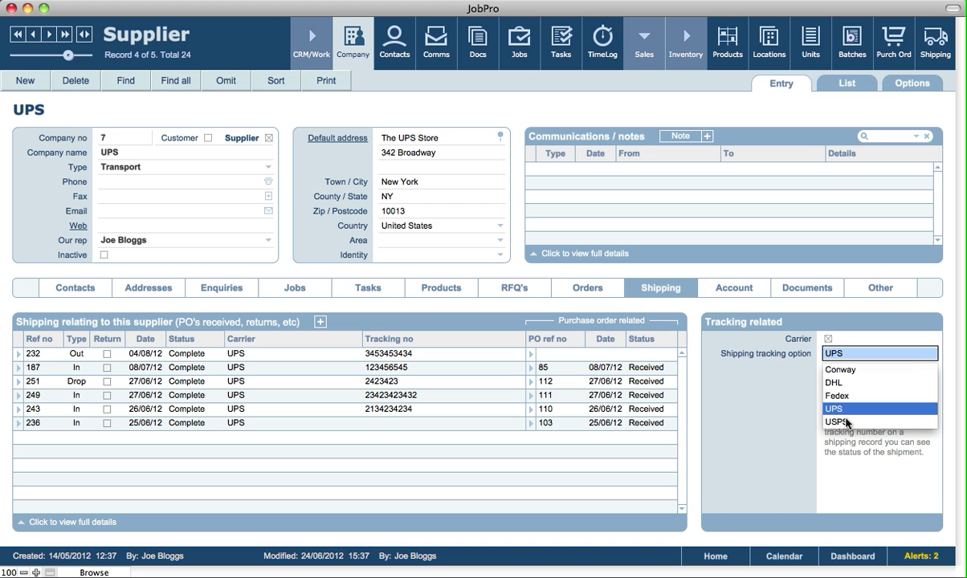
pyautogui.click(708, 400)
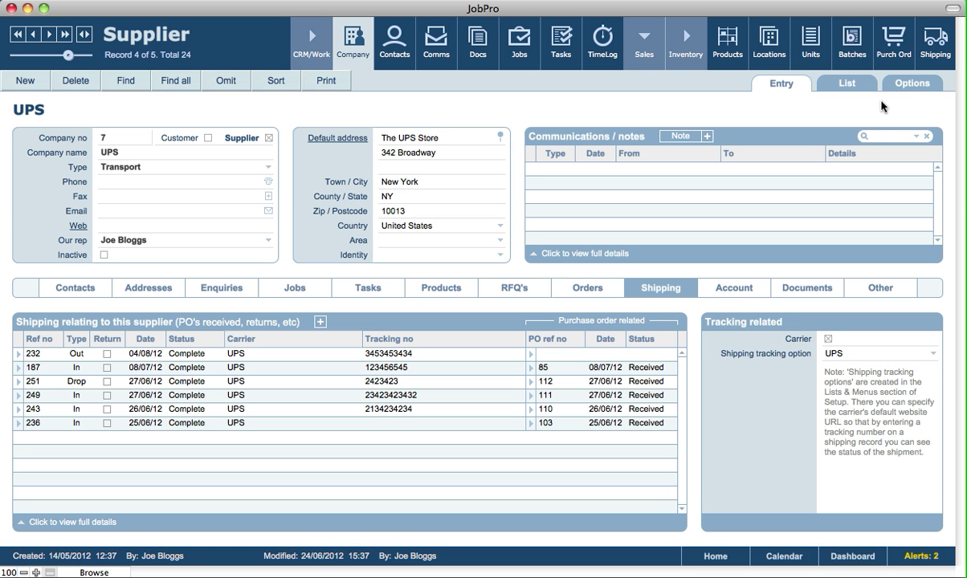
# Step: Return to the drop shipment record and show the record entry type choices in its other details, keeping Line entry
pyautogui.click(936, 48)
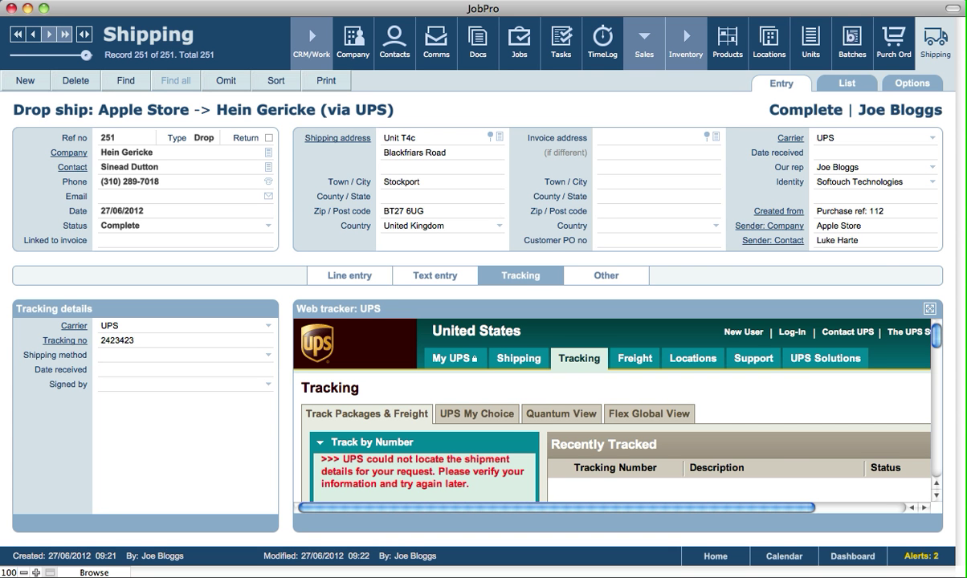
pyautogui.click(498, 258)
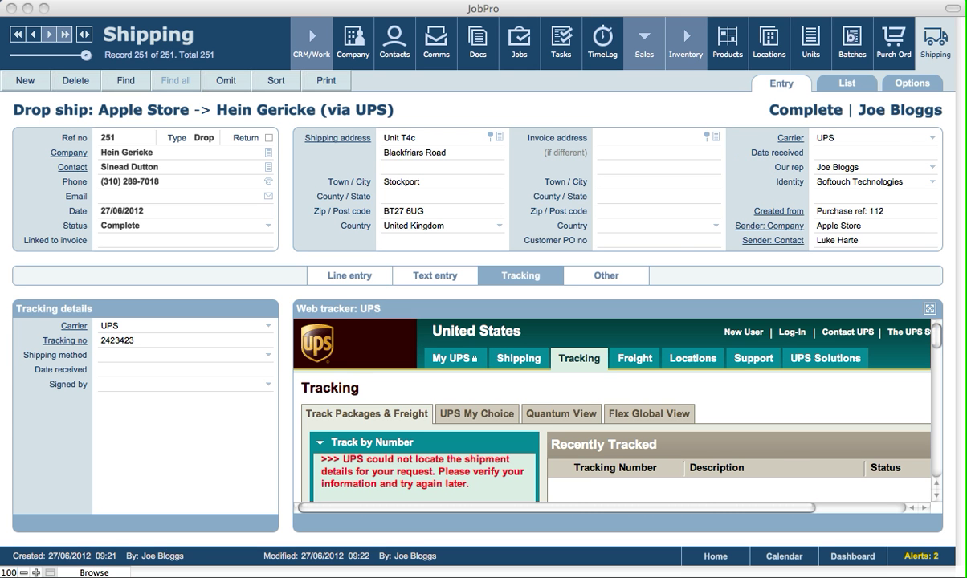
pyautogui.click(585, 281)
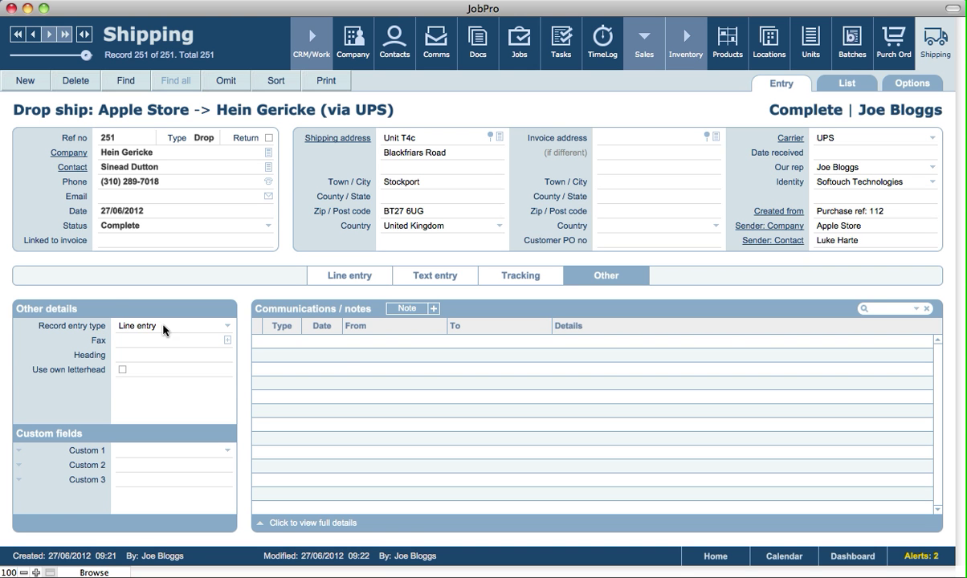
pyautogui.click(138, 327)
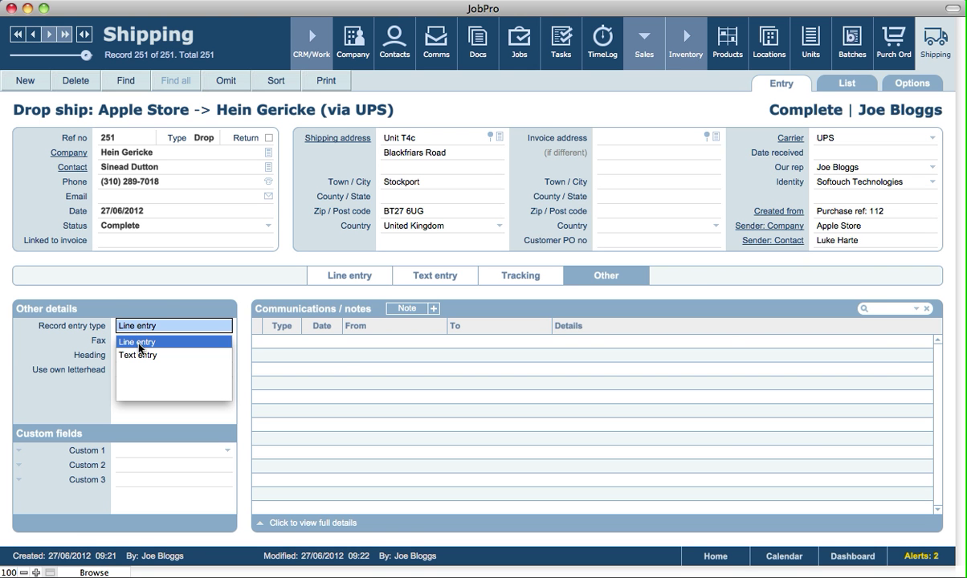
pyautogui.click(167, 292)
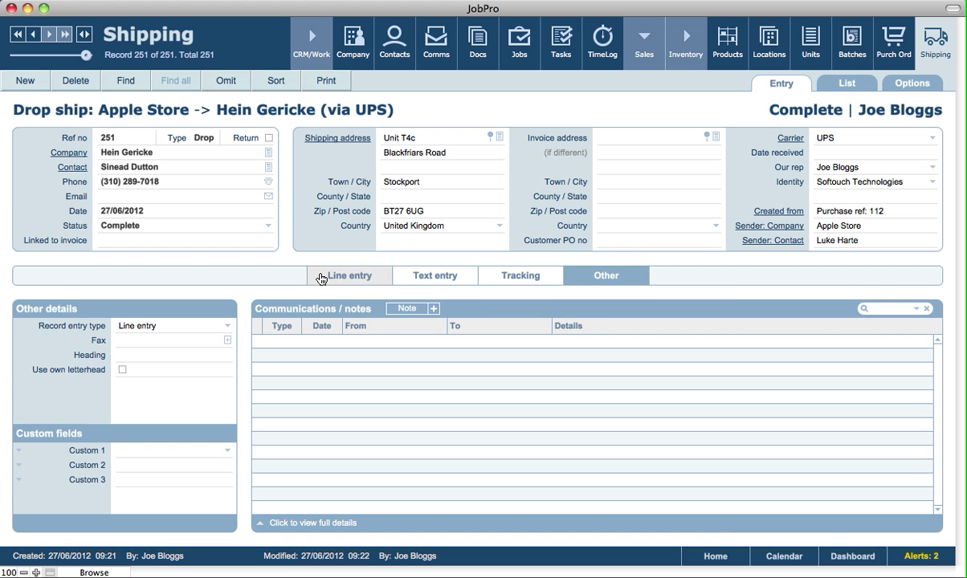
# Step: Compare the shipment's line entry and text entry layouts, returning to line entry
pyautogui.click(331, 276)
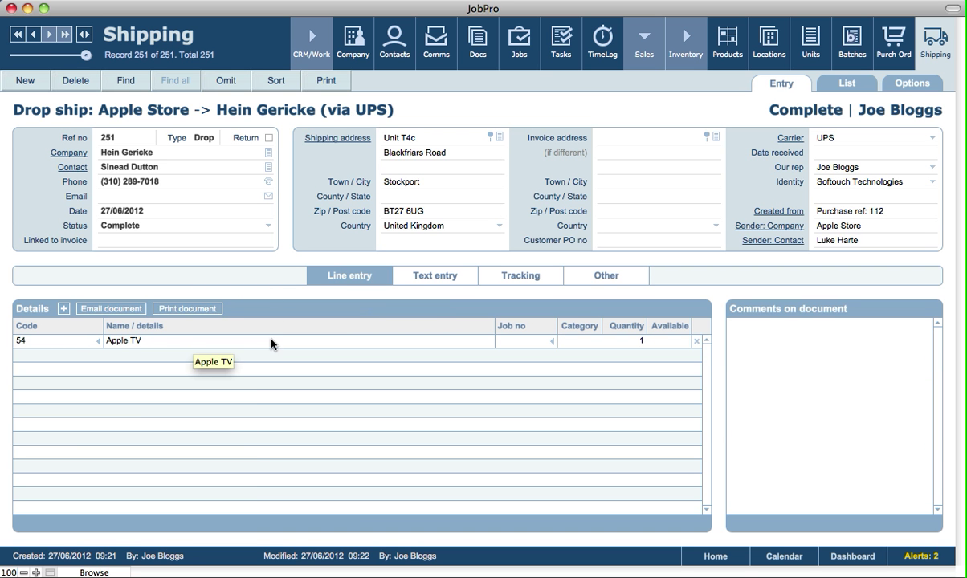
pyautogui.click(457, 277)
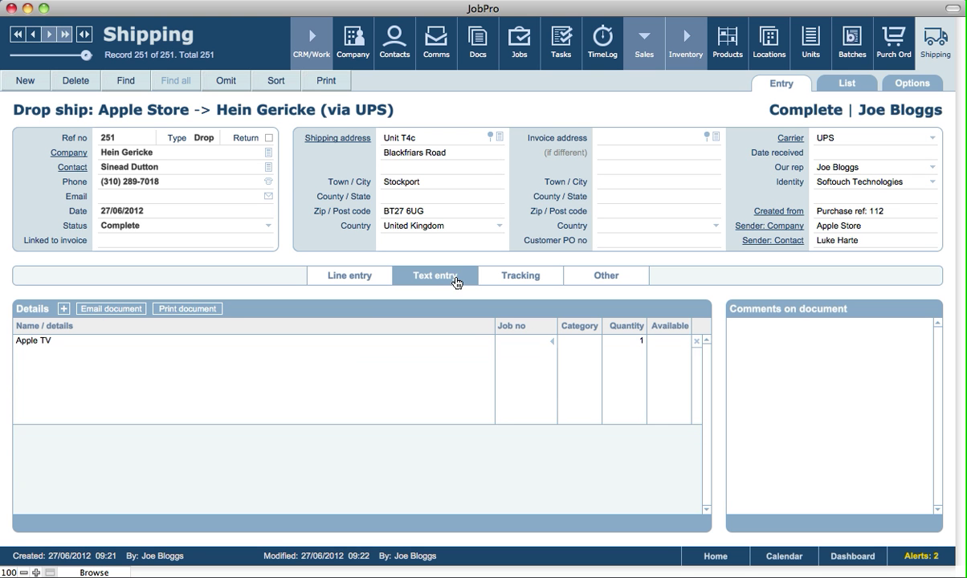
pyautogui.click(287, 480)
pyautogui.click(365, 278)
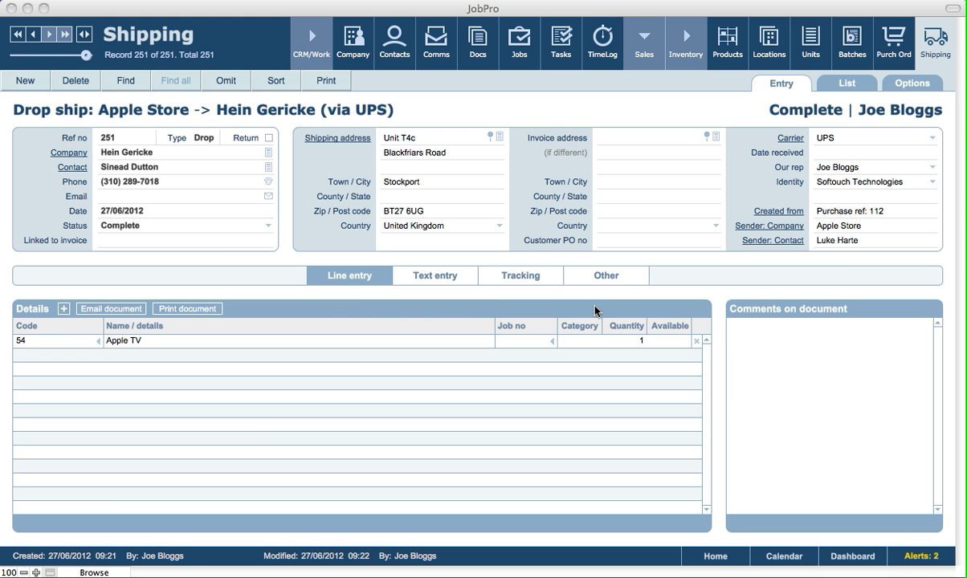
# Step: Reopen the shipment's other details and examine the fax, heading and own-letterhead fields, leaving the heading empty
pyautogui.click(602, 276)
pyautogui.click(603, 275)
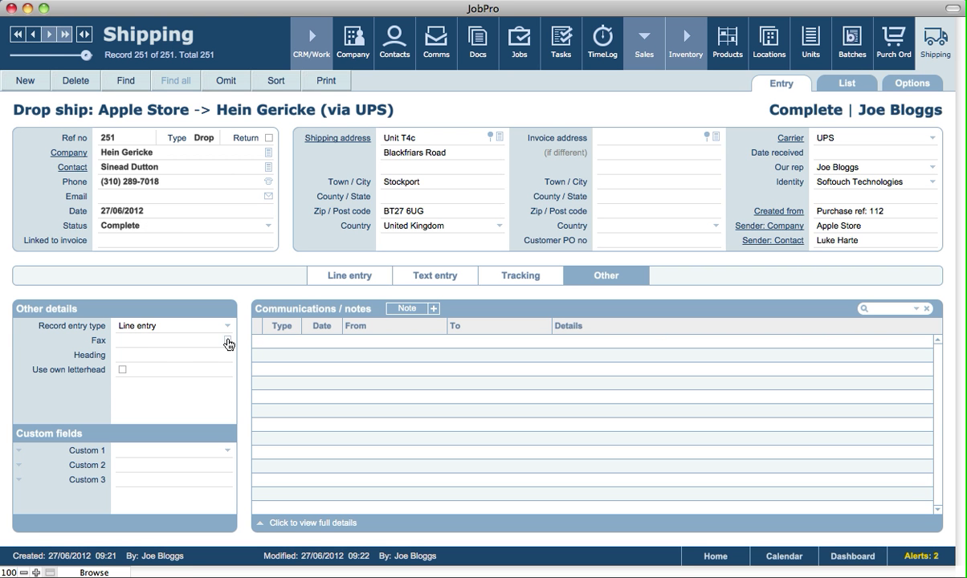
pyautogui.click(149, 354)
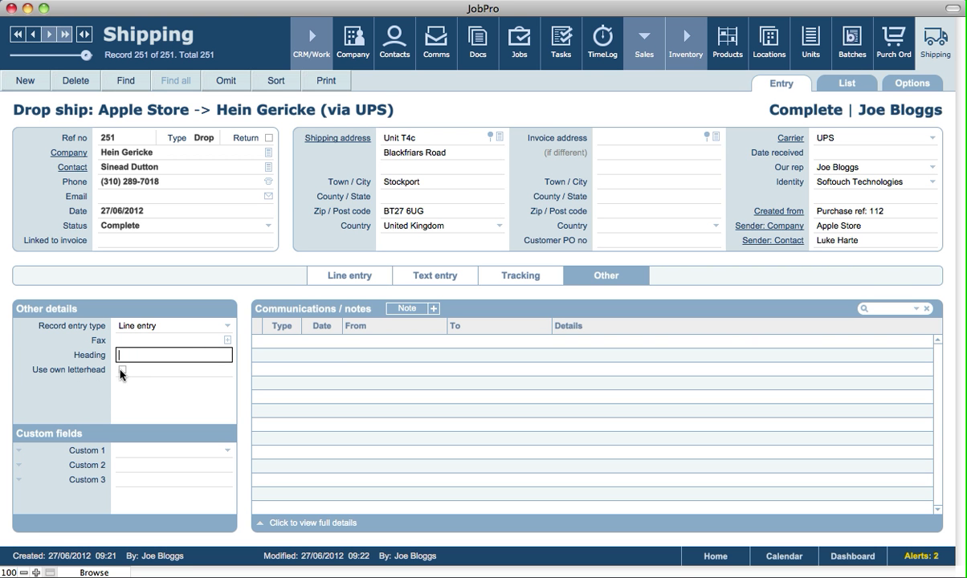
pyautogui.click(77, 397)
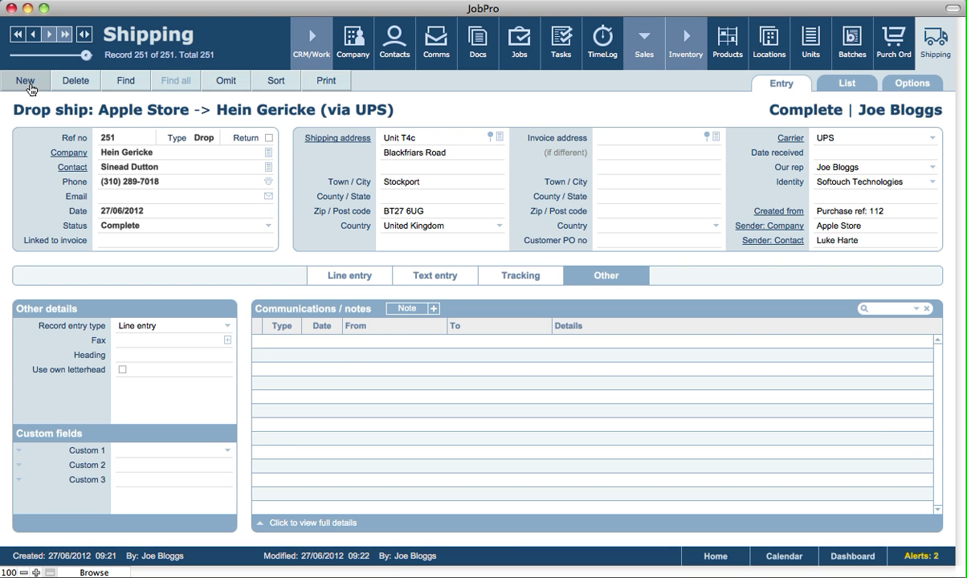
# Step: Show the label choices for the shipment's custom fields and the available communication types, keeping the existing selections
pyautogui.click(85, 480)
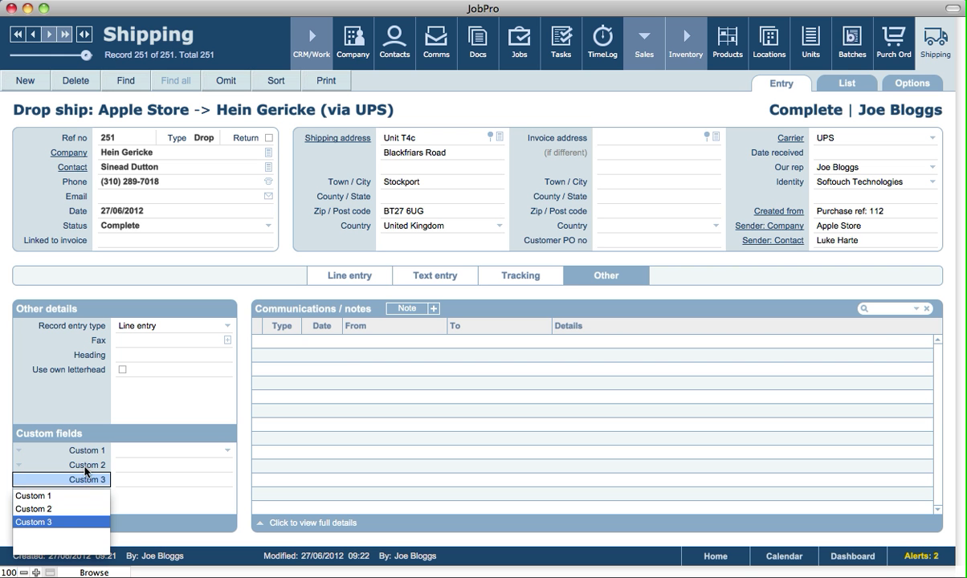
pyautogui.click(83, 465)
pyautogui.click(93, 440)
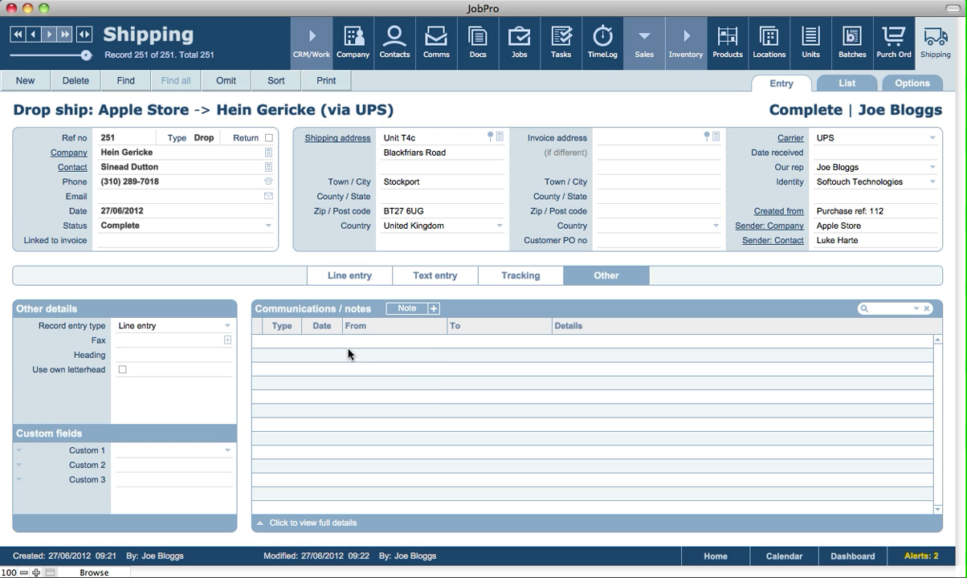
pyautogui.click(406, 309)
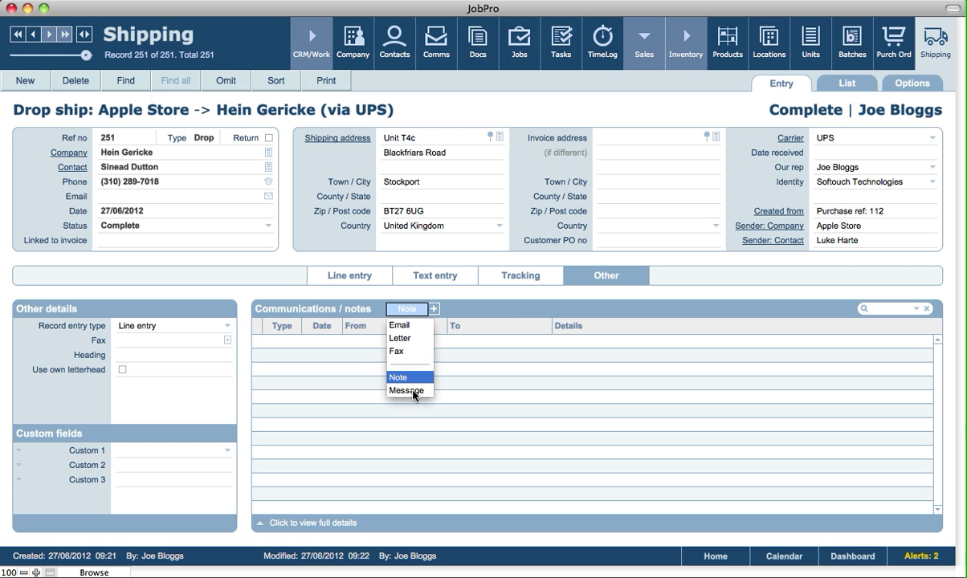
pyautogui.click(477, 288)
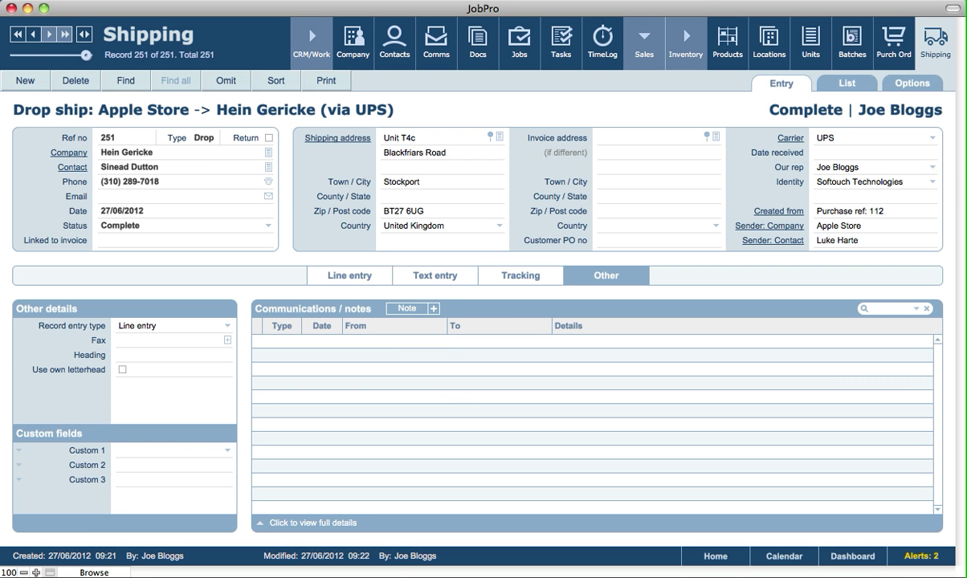
# Step: Display the shipping records as a list sorted by reference number in descending order
pyautogui.click(828, 87)
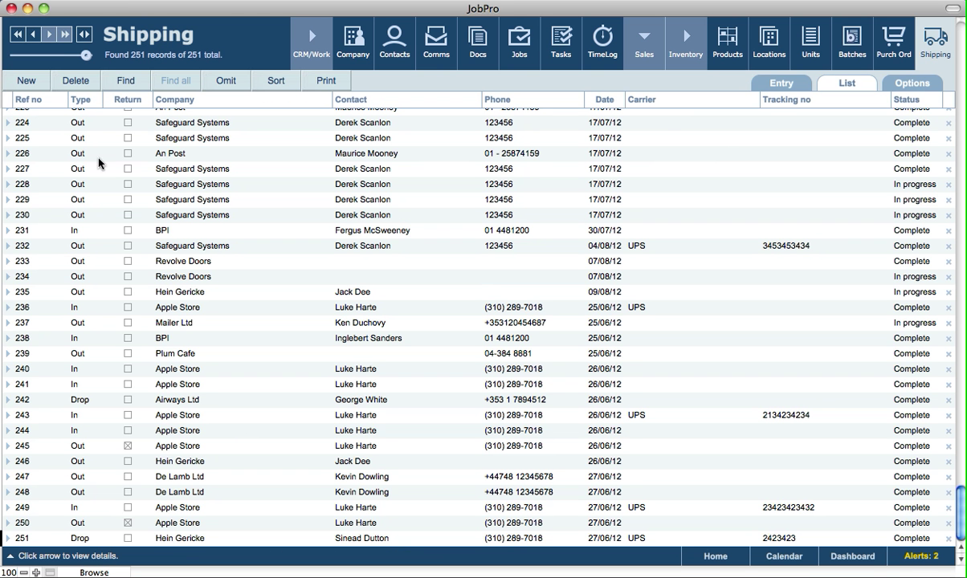
pyautogui.click(157, 99)
pyautogui.click(131, 107)
pyautogui.click(79, 101)
# Step: Preview the printed shipping listing with the heading left blank, and close the preview
pyautogui.click(326, 81)
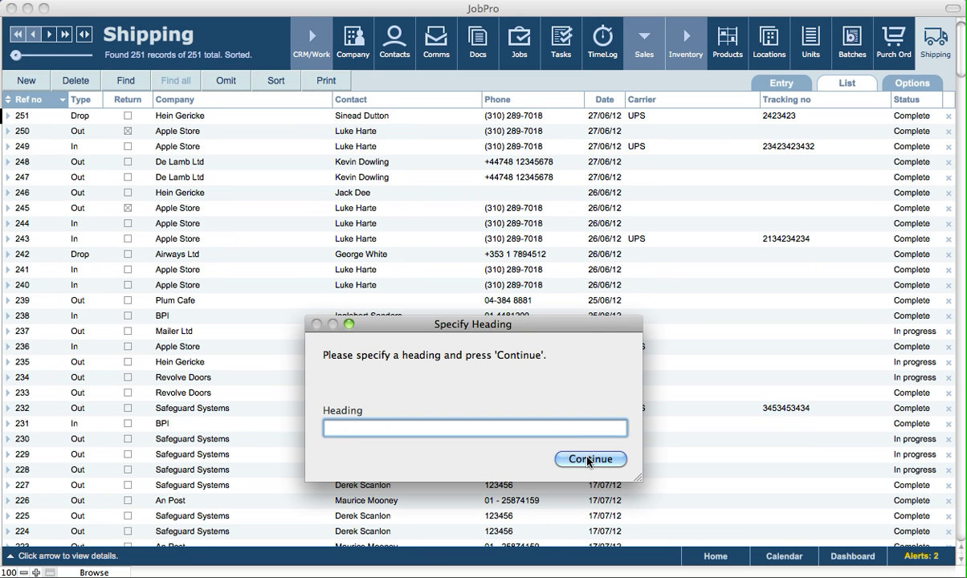
pyautogui.click(582, 460)
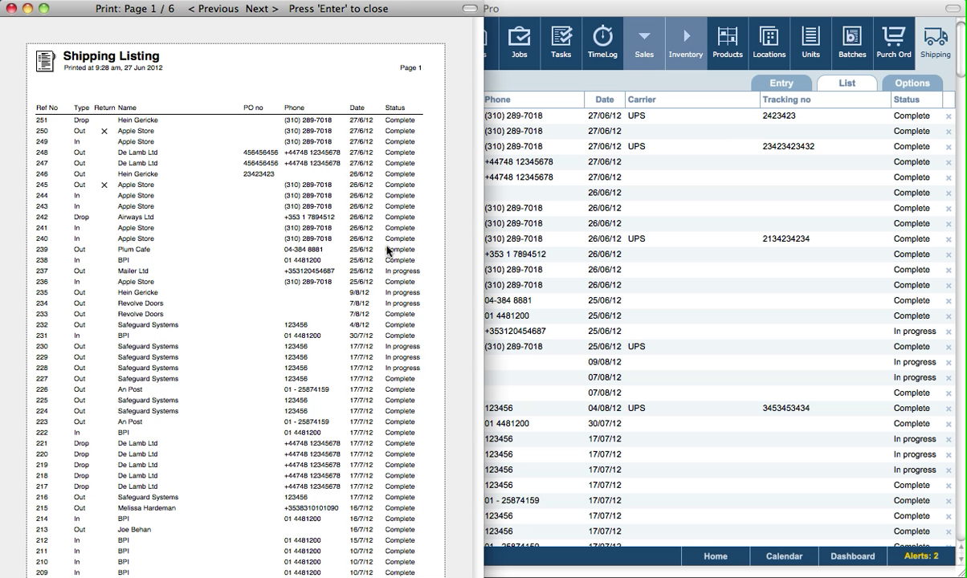
pyautogui.press('Return')
# Step: Review the shipping options for finding, reporting and printing, and return to the shipment's entry view
pyautogui.click(905, 88)
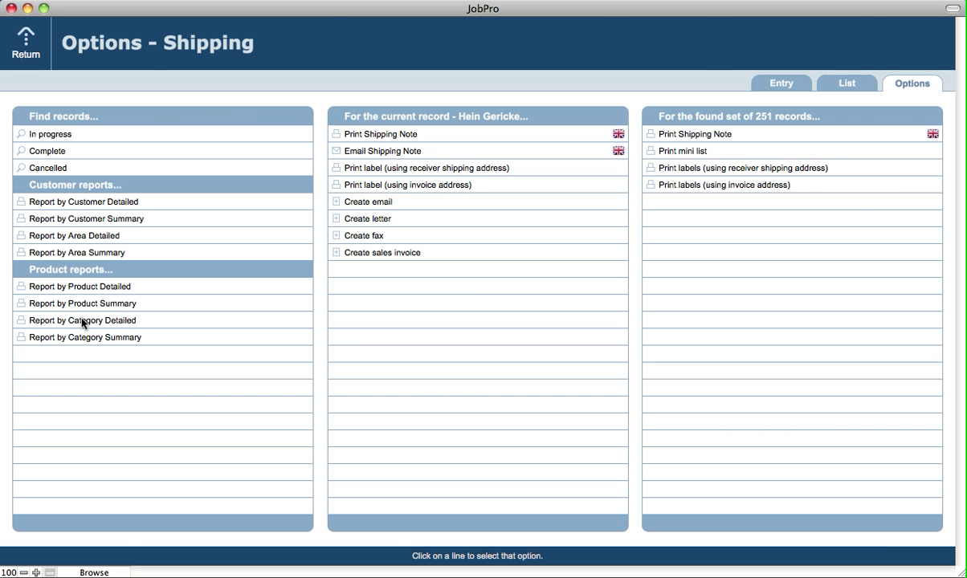
pyautogui.click(781, 84)
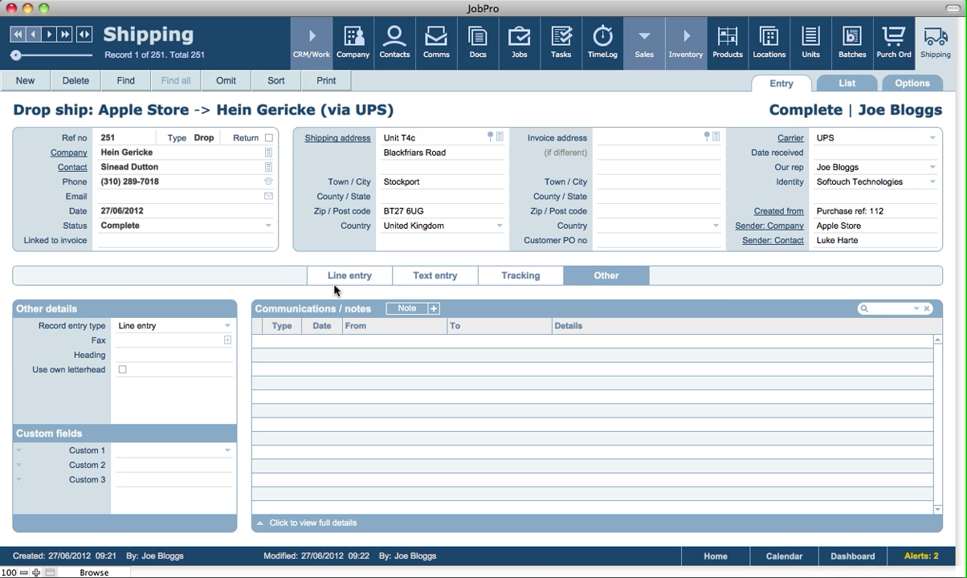
# Step: Show the category choices for the shipment's Apple TV line, keeping it blank, and review the shipping options before returning to the entry view
pyautogui.click(338, 277)
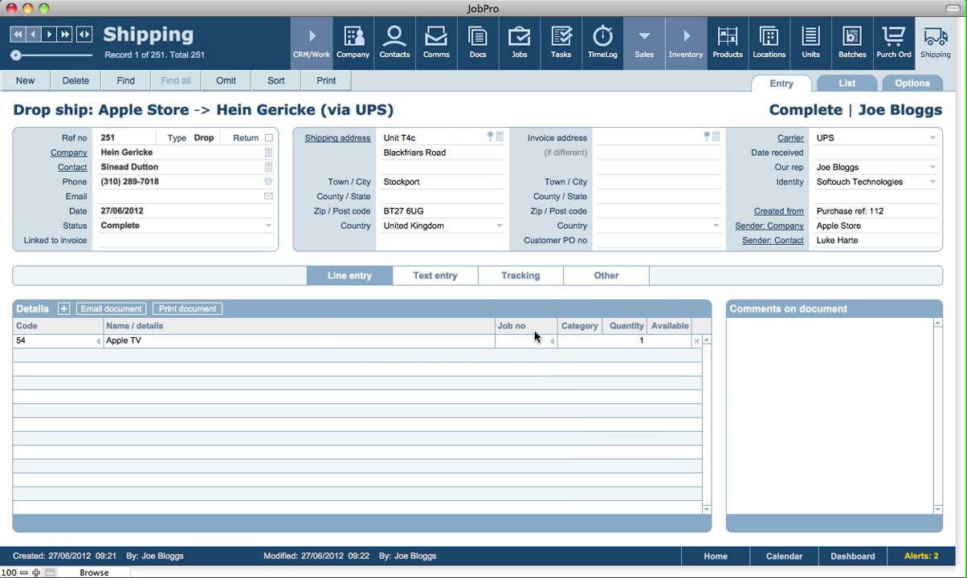
pyautogui.click(590, 341)
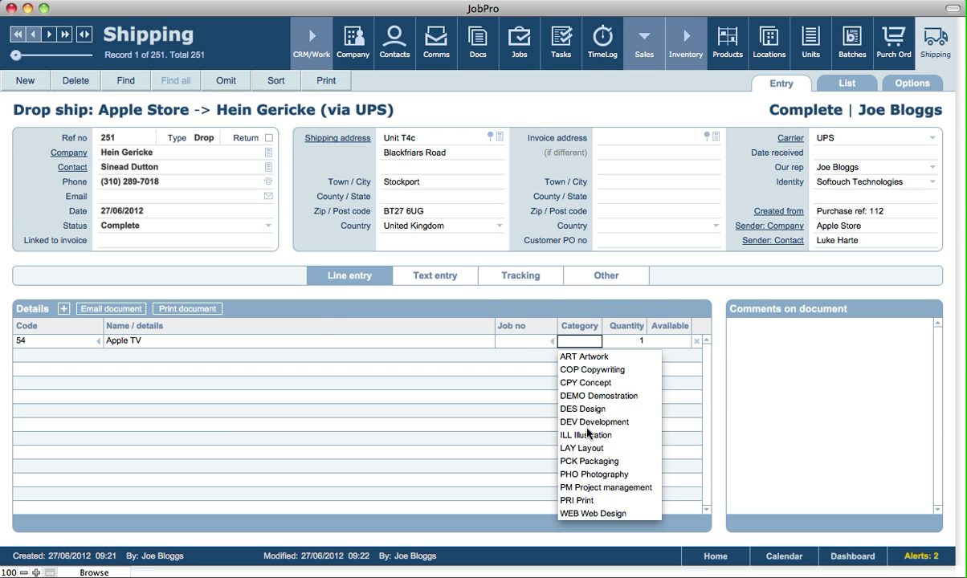
pyautogui.click(594, 259)
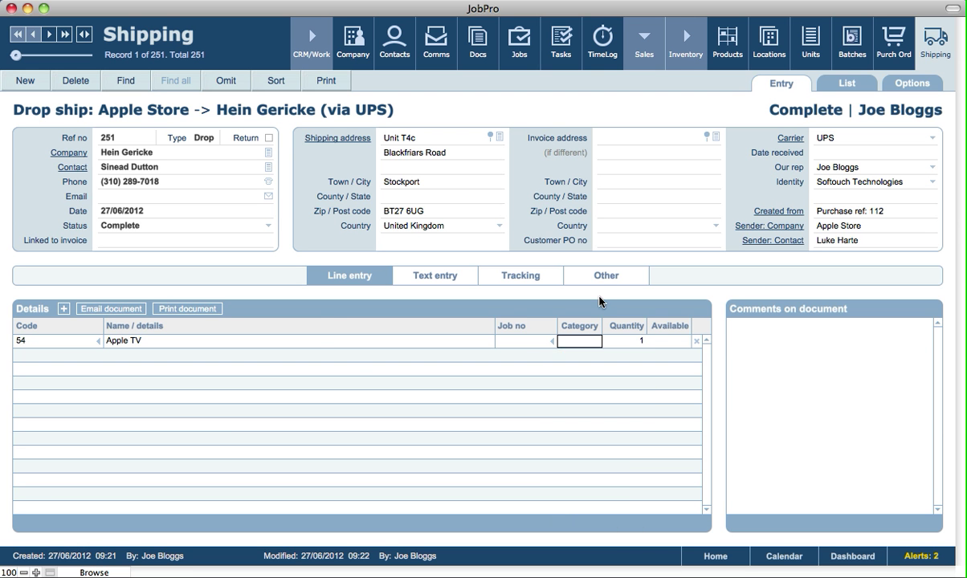
pyautogui.click(914, 84)
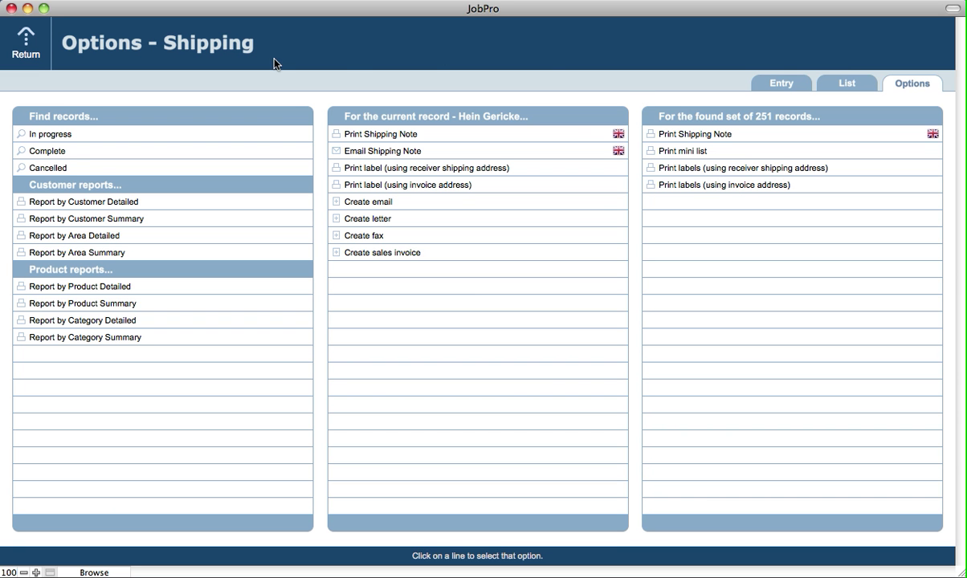
pyautogui.click(779, 84)
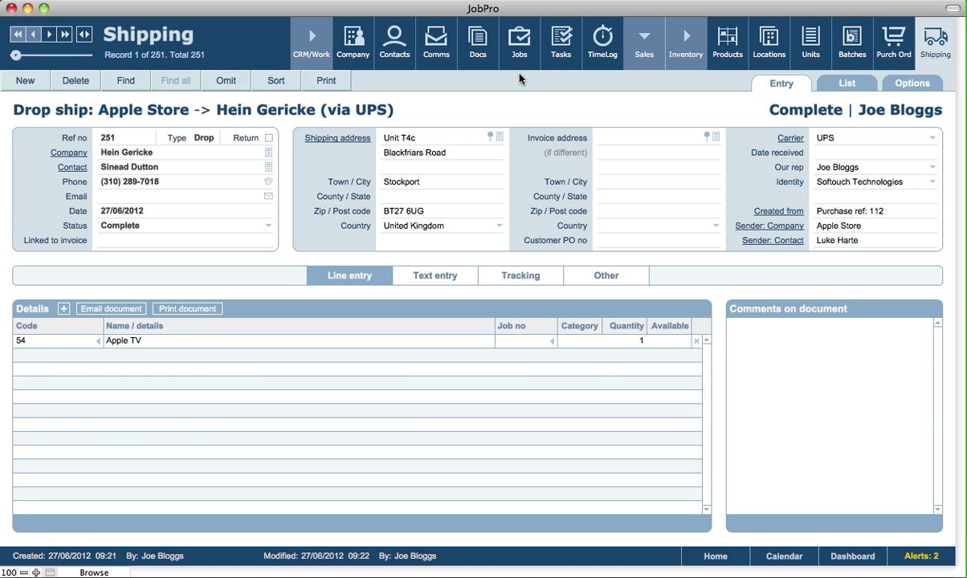
# Step: Find all companies marked as suppliers and show the shipping records relating to them
pyautogui.click(353, 51)
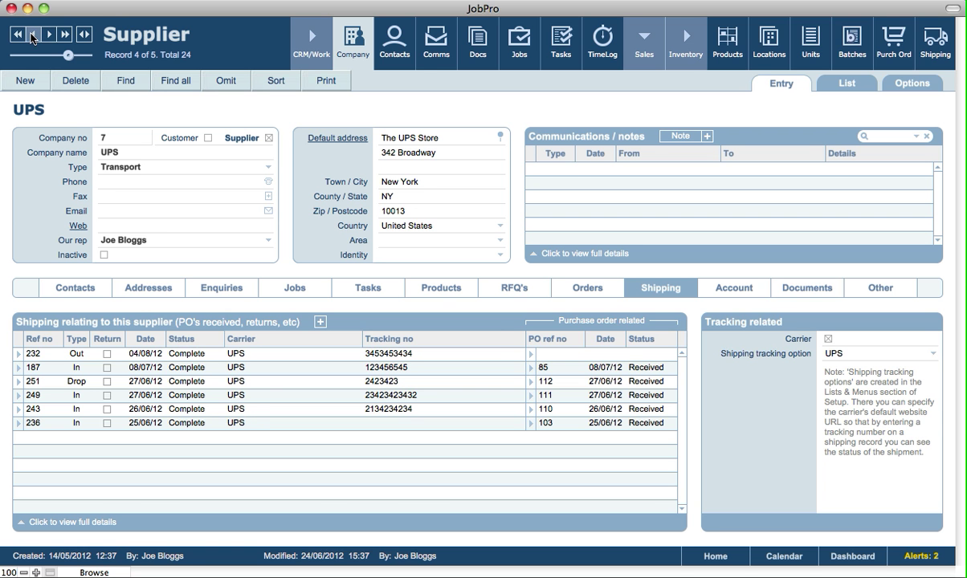
pyautogui.click(125, 80)
pyautogui.click(269, 138)
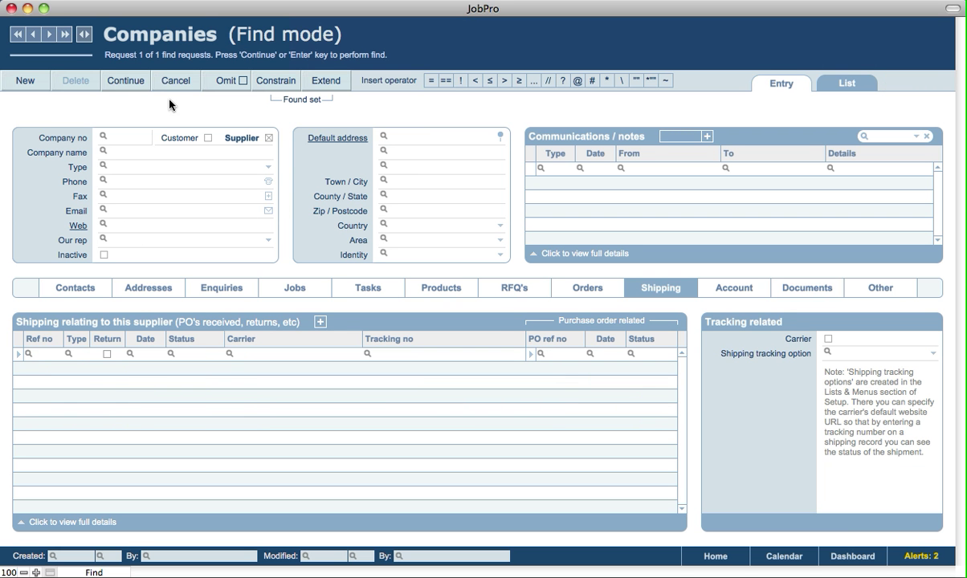
pyautogui.click(126, 81)
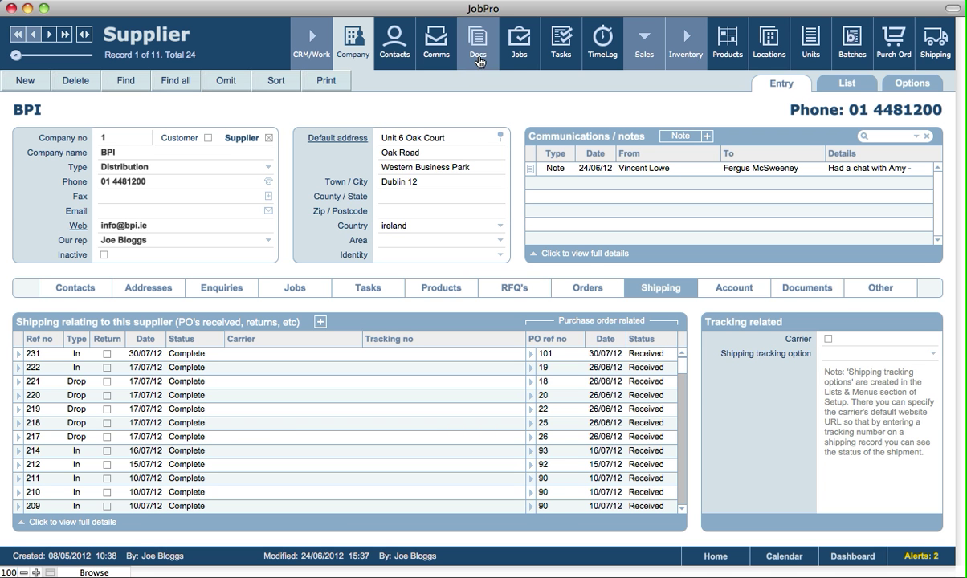
# Step: Show the shipping lines for the iMac Office Bundle job and the shipping records for the Applecare product
pyautogui.click(519, 50)
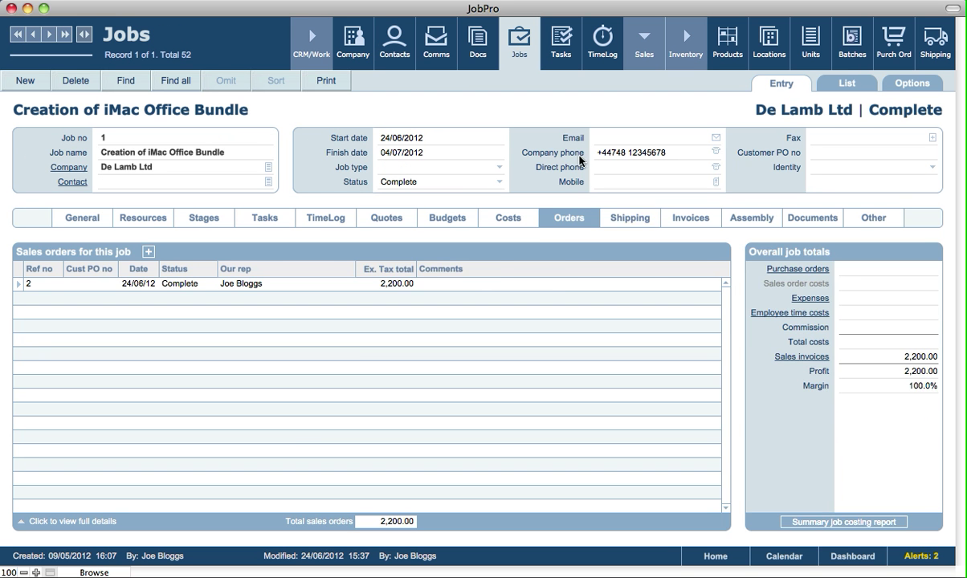
pyautogui.click(633, 227)
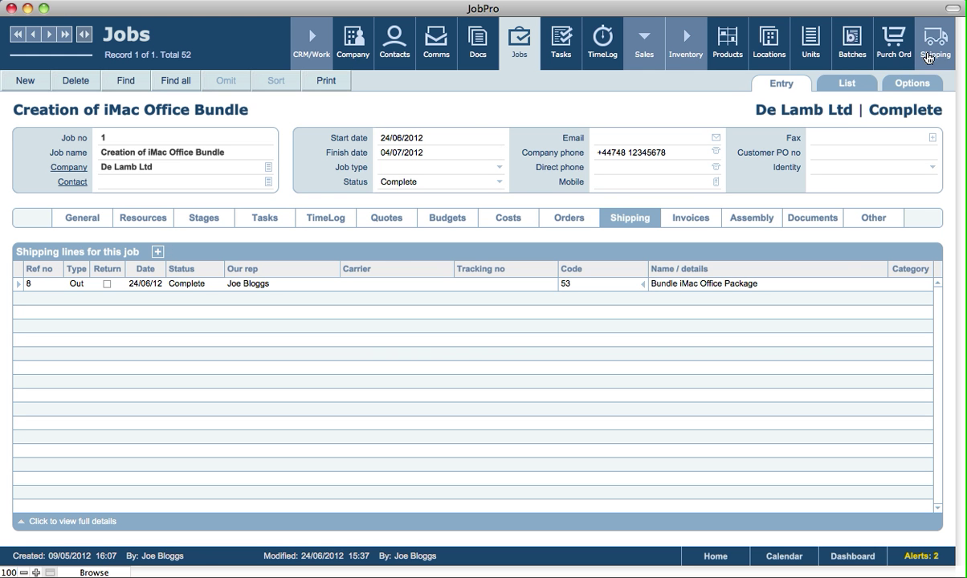
pyautogui.click(725, 48)
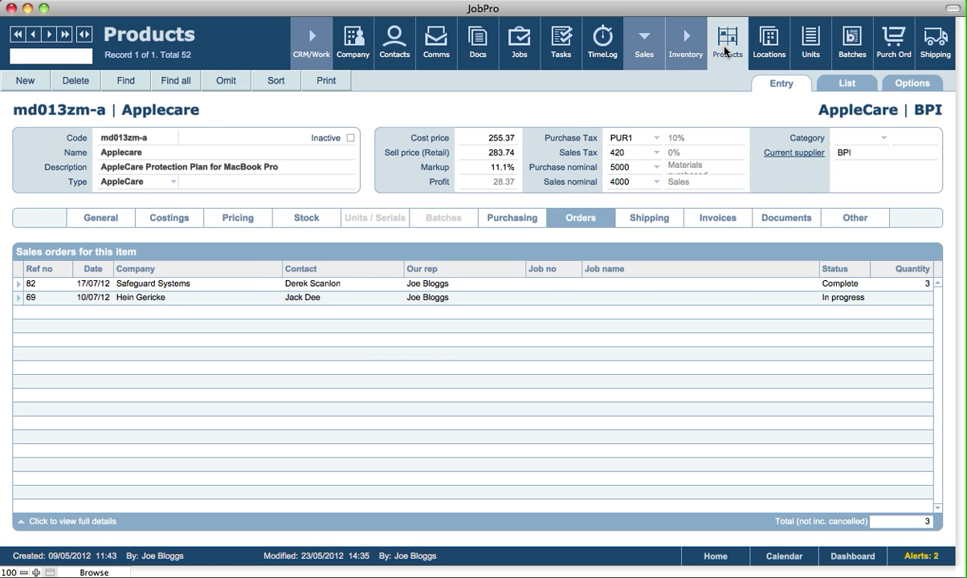
pyautogui.click(657, 221)
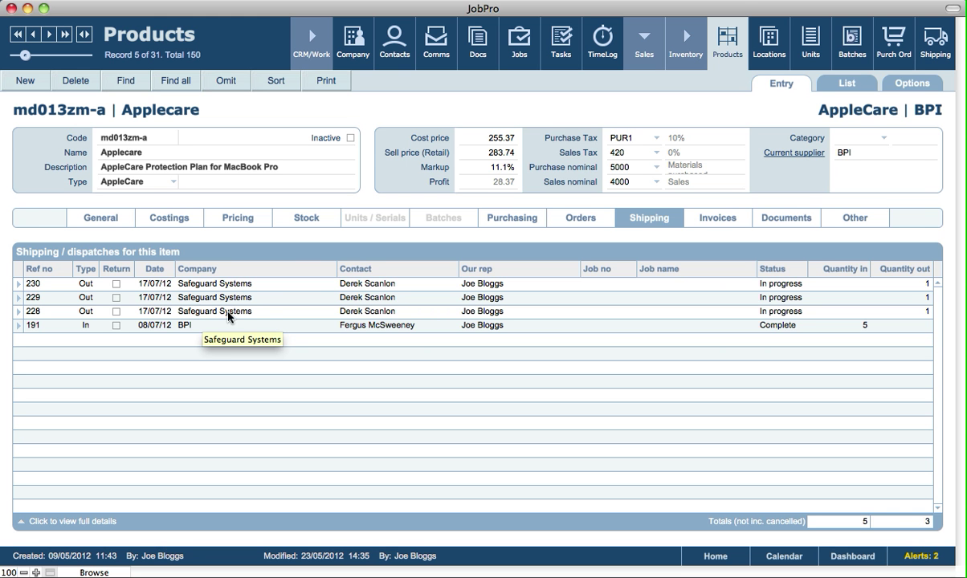
pyautogui.click(740, 119)
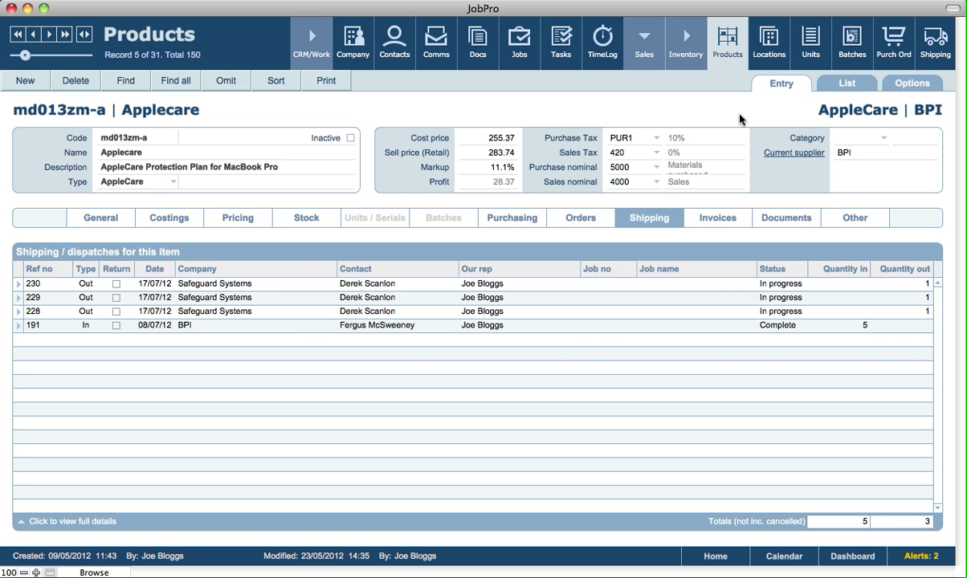
# Step: View the sales invoice's shipped line, and review the sales order's line items and its related invoices and shipments
pyautogui.click(646, 46)
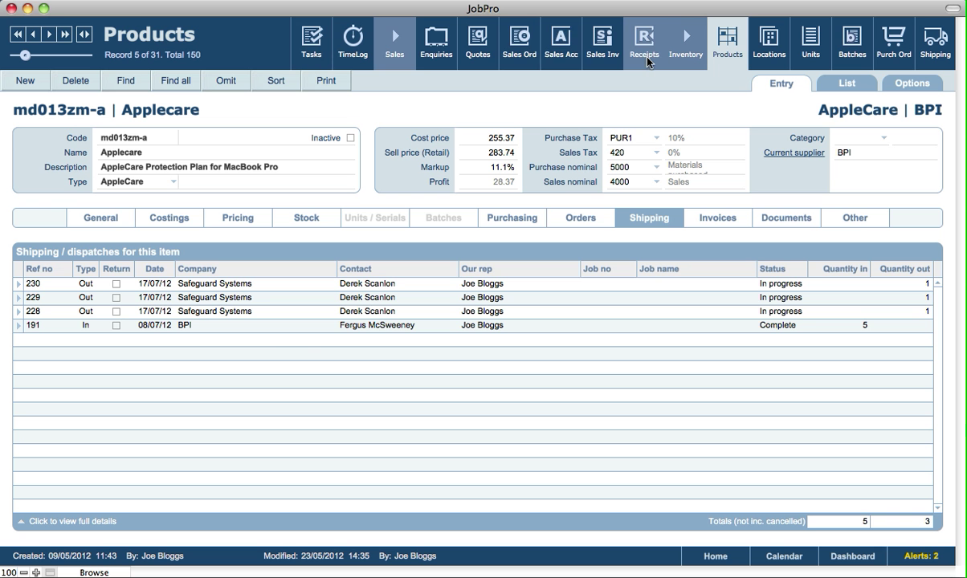
pyautogui.click(592, 54)
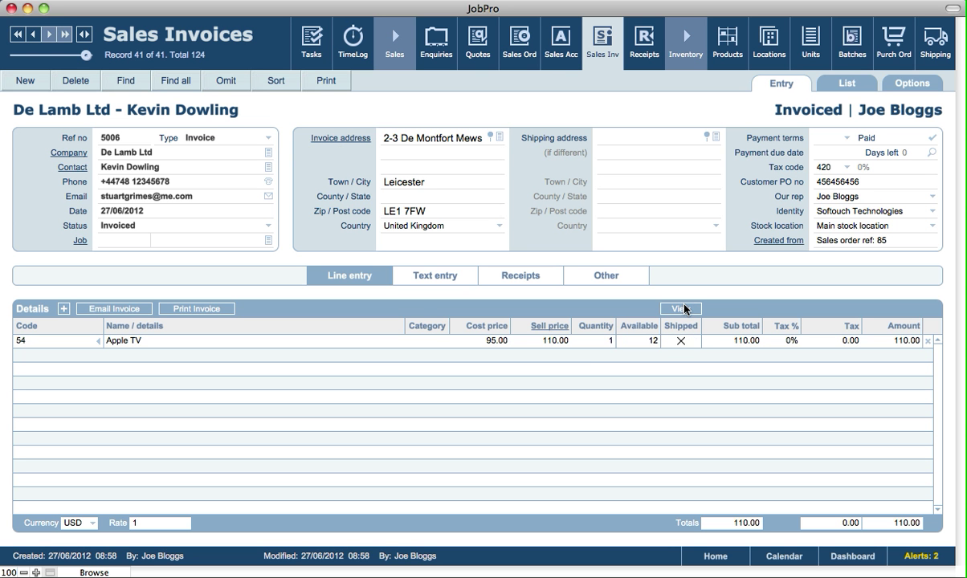
pyautogui.click(518, 48)
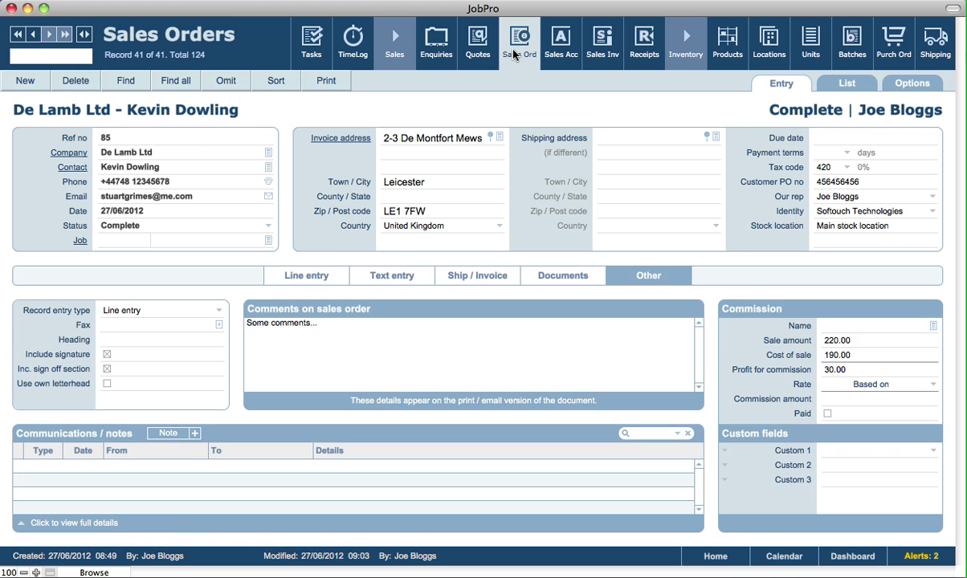
pyautogui.click(286, 272)
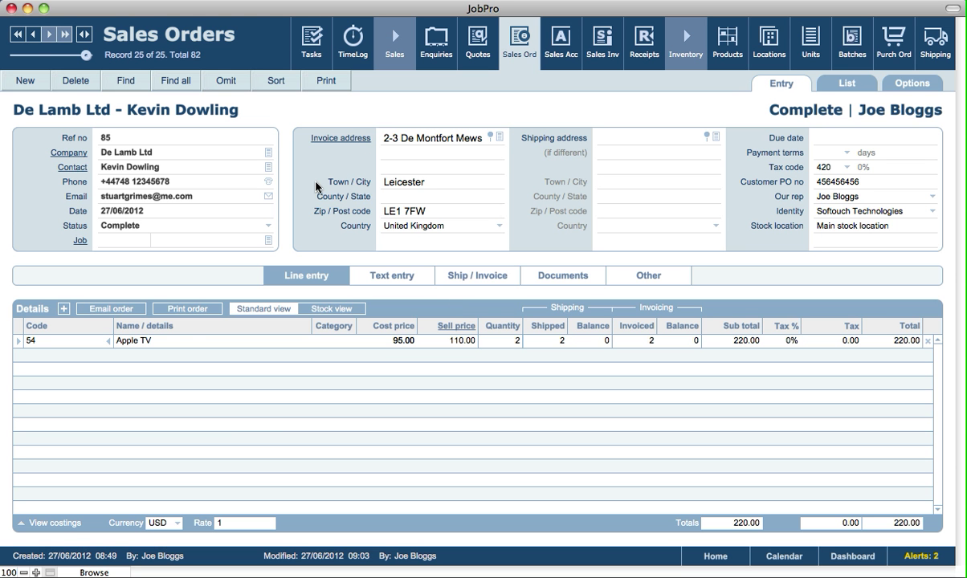
pyautogui.click(513, 282)
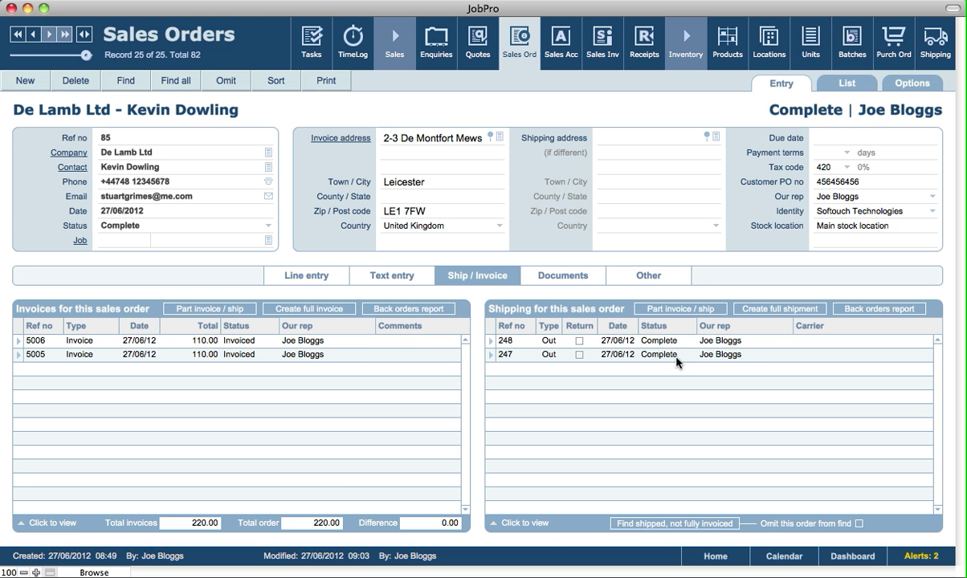